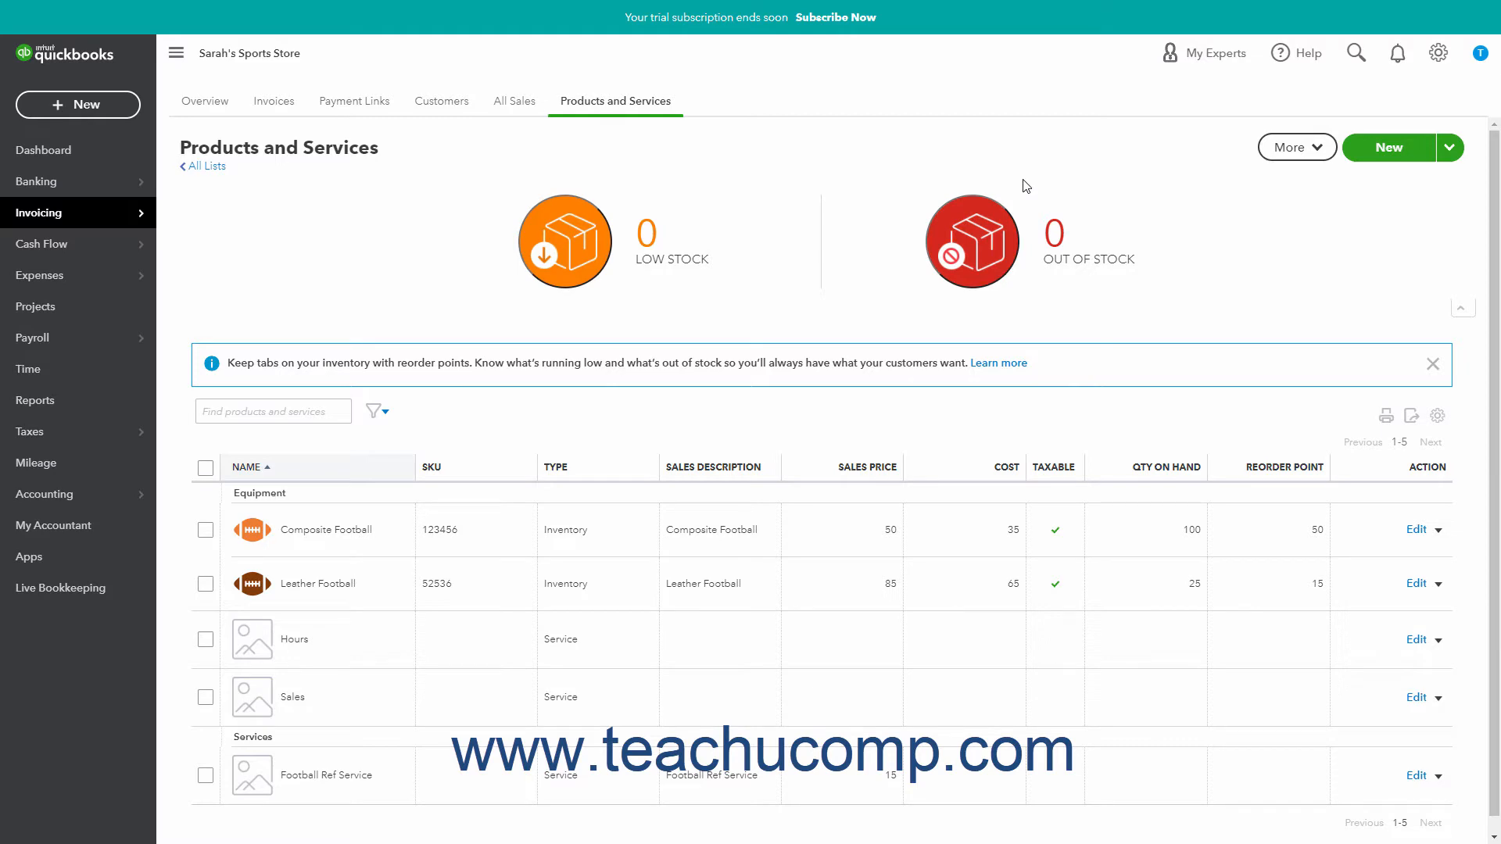
# Step: Create a new inventory product named "Hooded Sweatshirt- One size- Black", leaving the SKU blank
pyautogui.click(1370, 162)
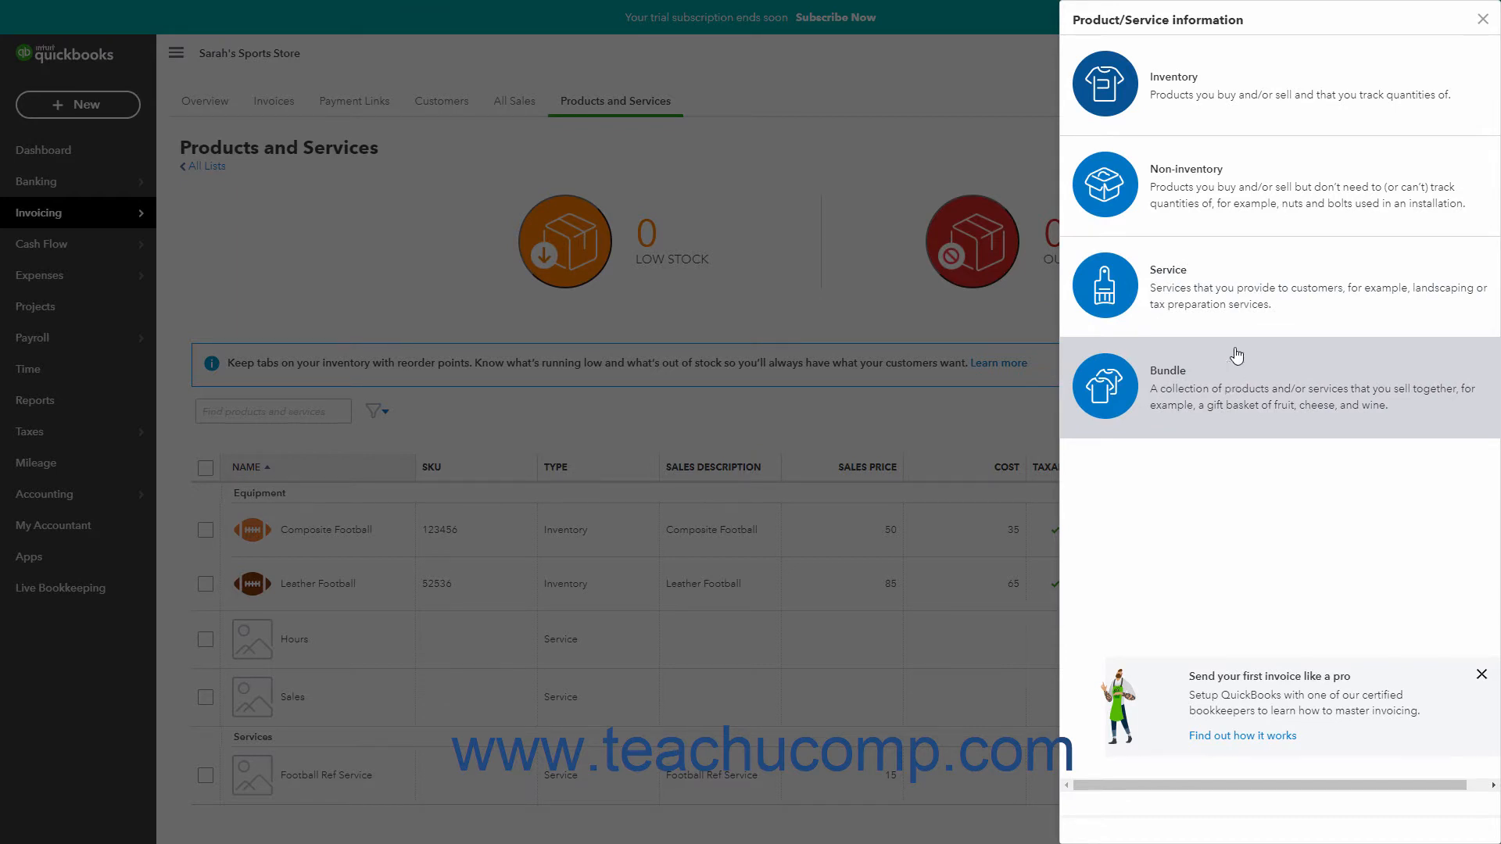
pyautogui.click(1244, 97)
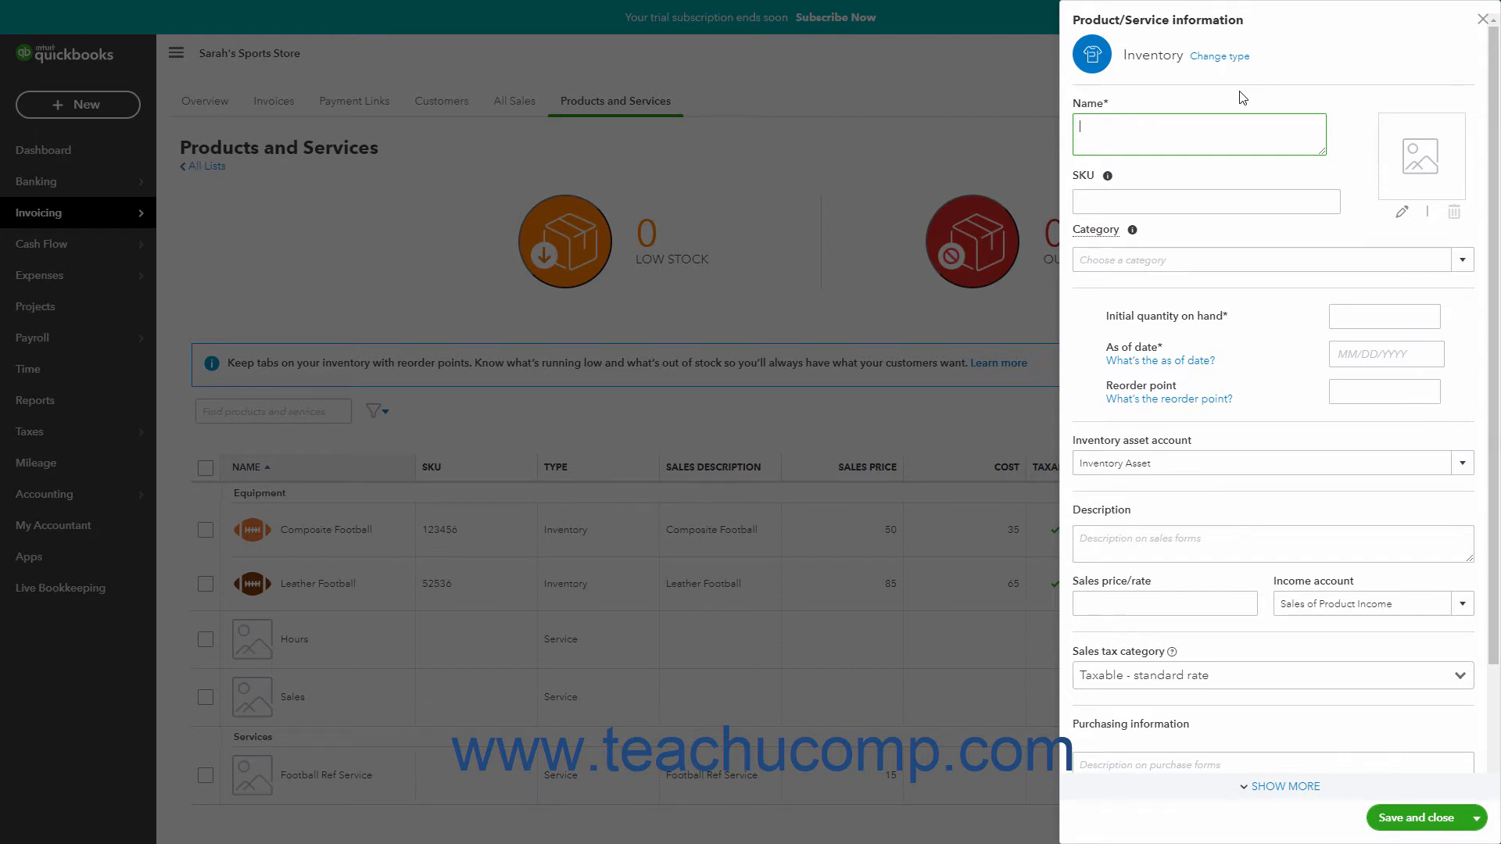
pyautogui.write('Hooded Sweatshirt- One size- Black')
pyautogui.click(1137, 197)
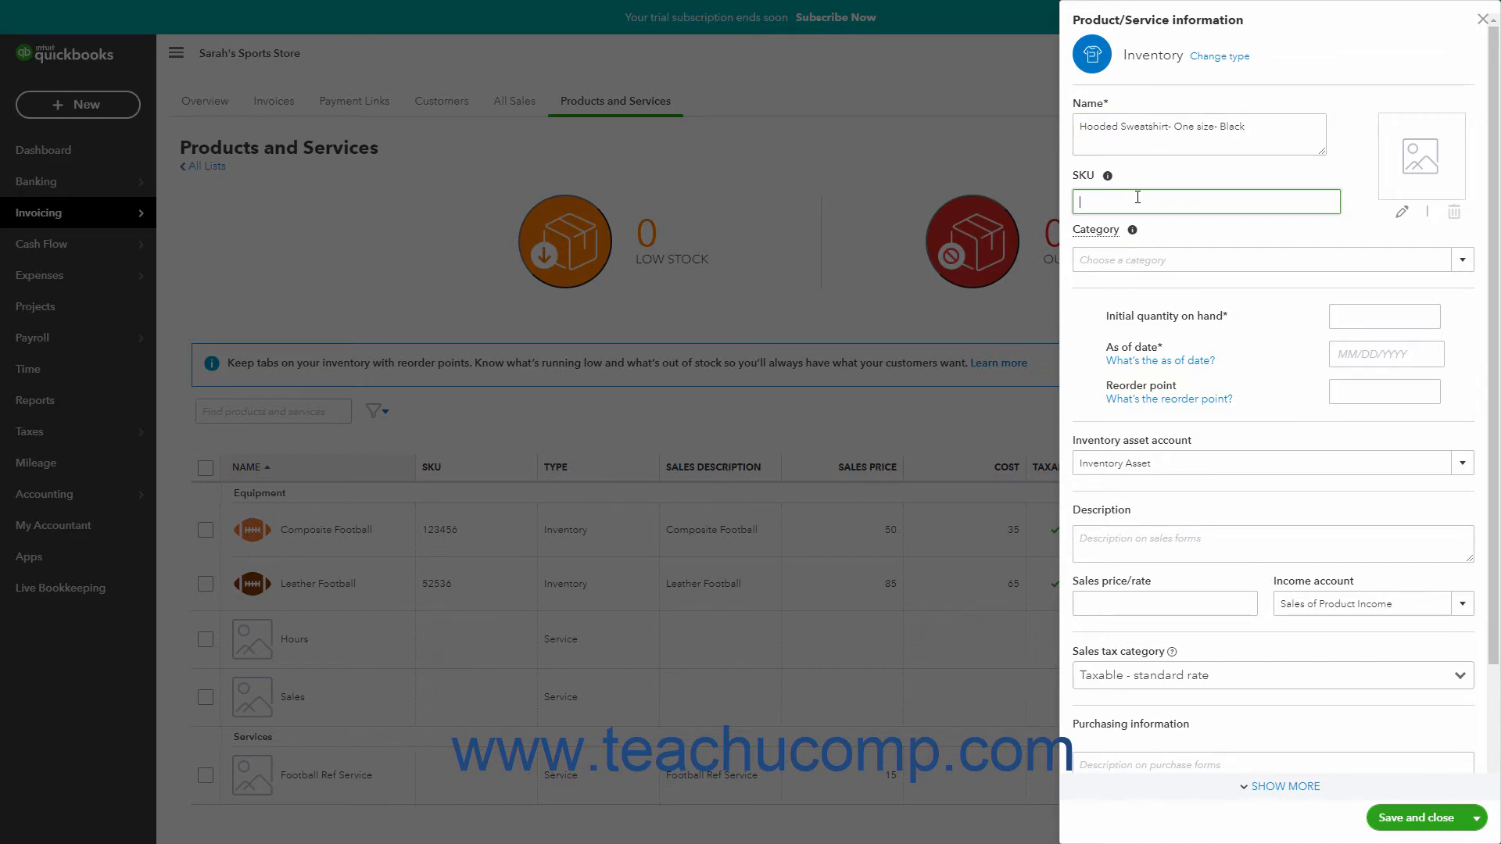
# Step: Add the picture HoodedSweatshirtPic.png to the product and assign it to the Apparel category
pyautogui.click(1403, 212)
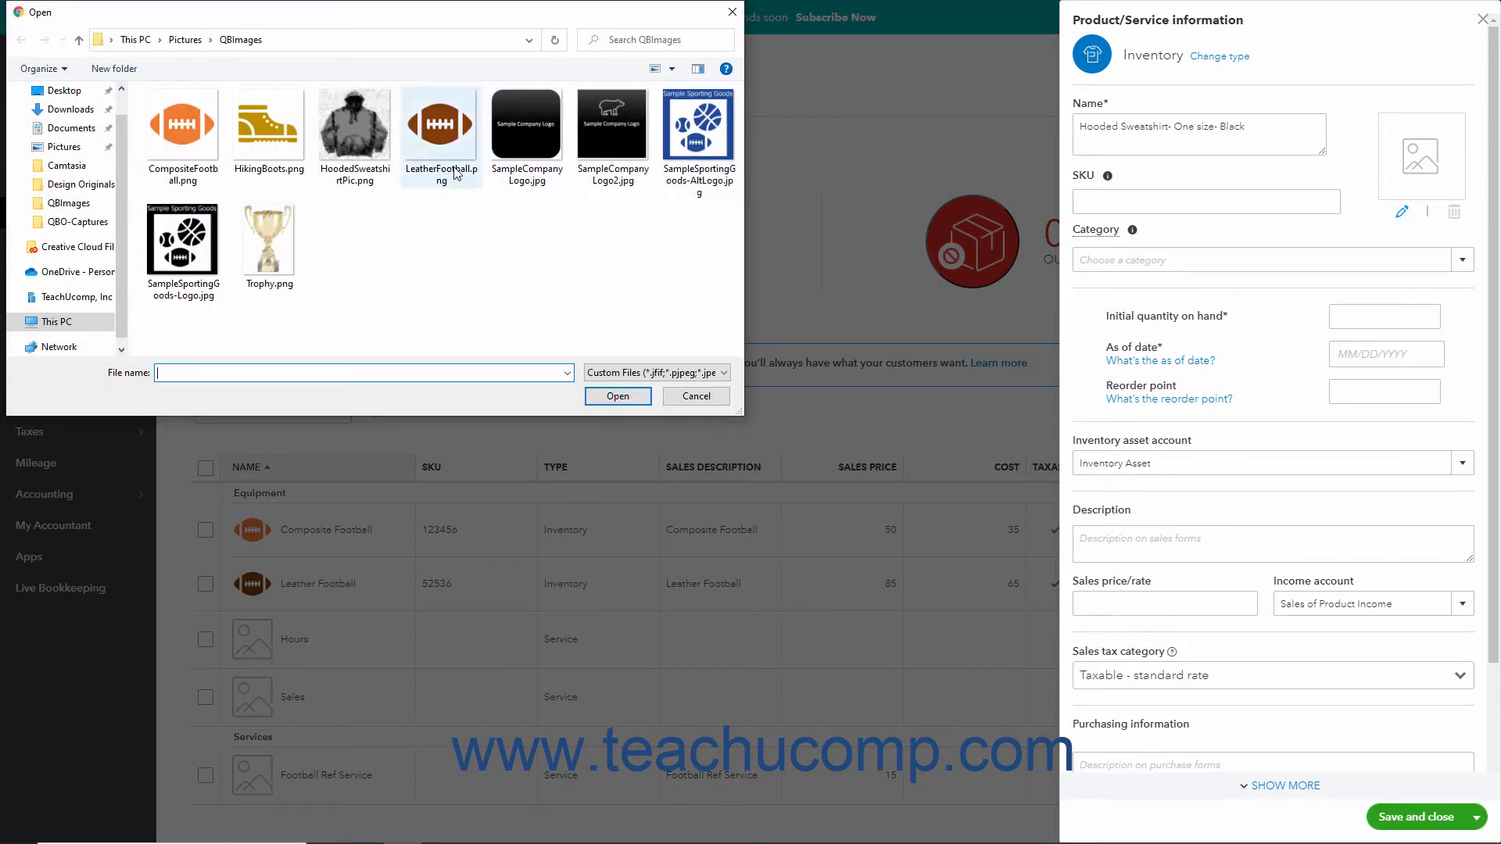
pyautogui.click(373, 127)
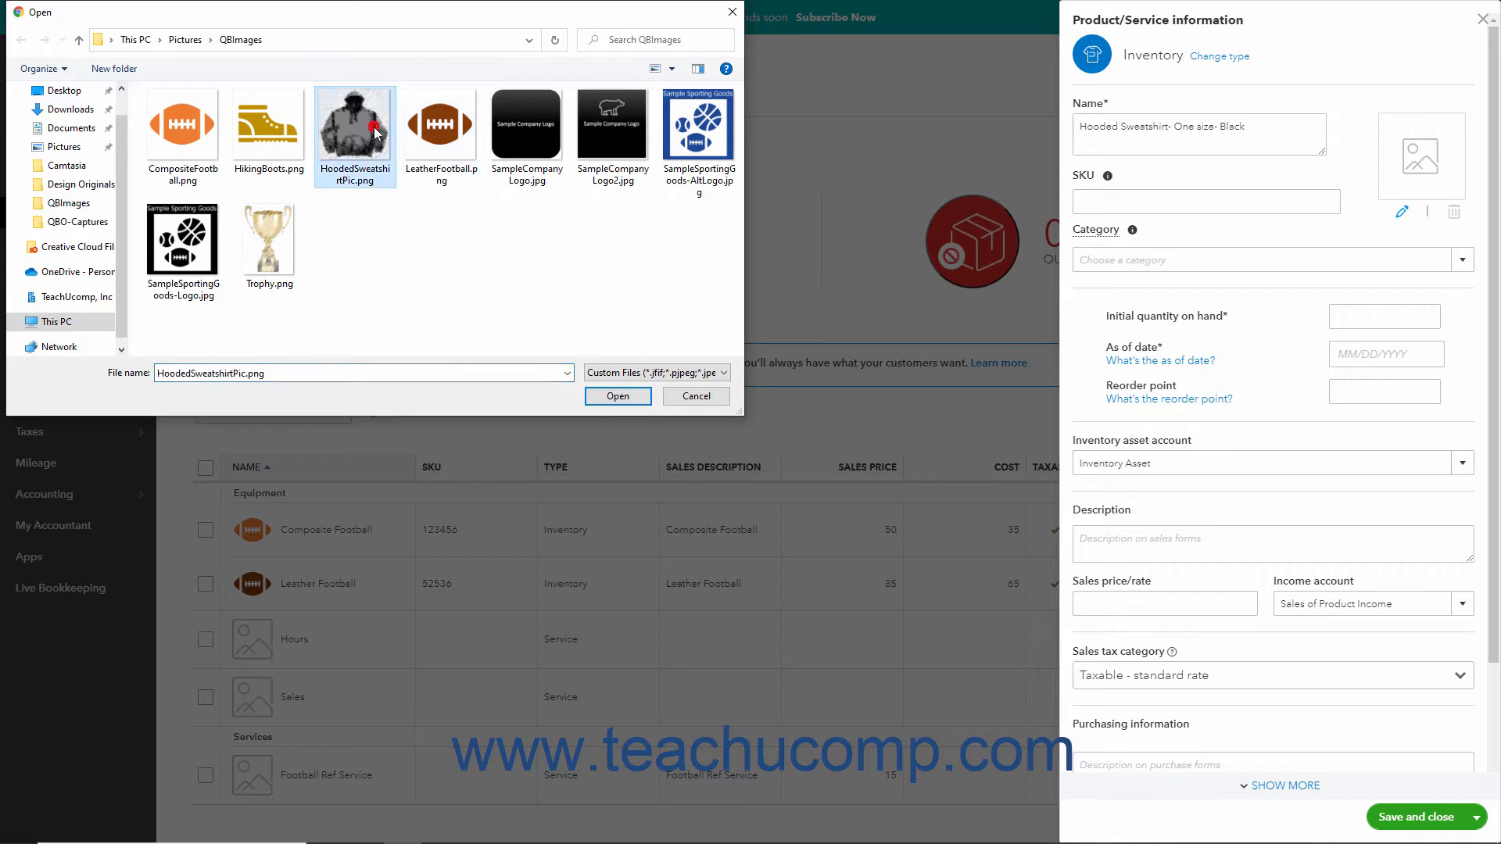
pyautogui.click(607, 396)
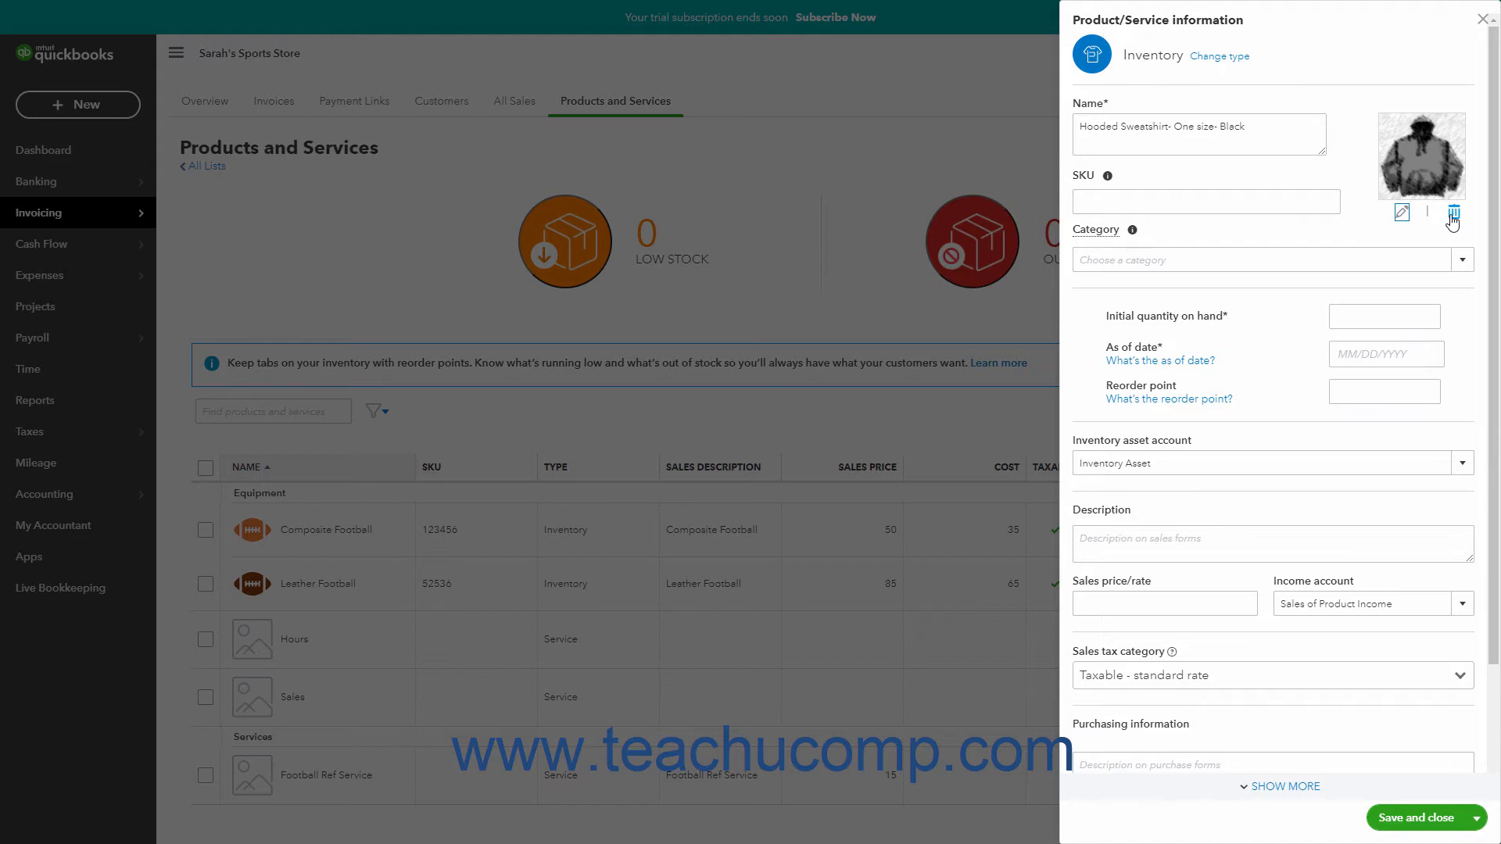
pyautogui.click(1465, 265)
pyautogui.click(1221, 314)
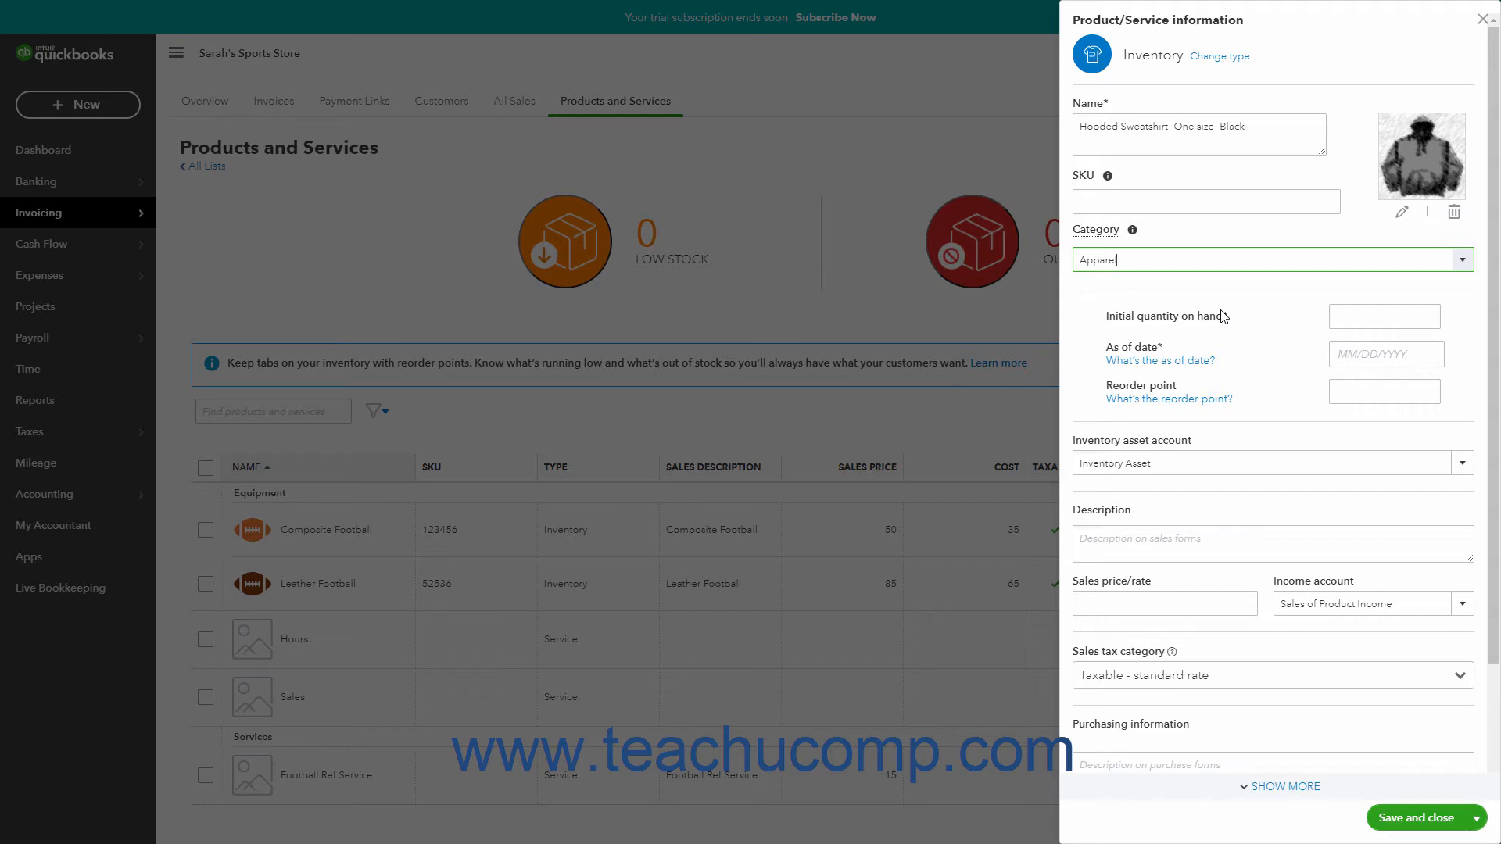
# Step: Set the initial quantity on hand to 5 as of 04/01/2021, with a reorder point of 10
pyautogui.click(1356, 312)
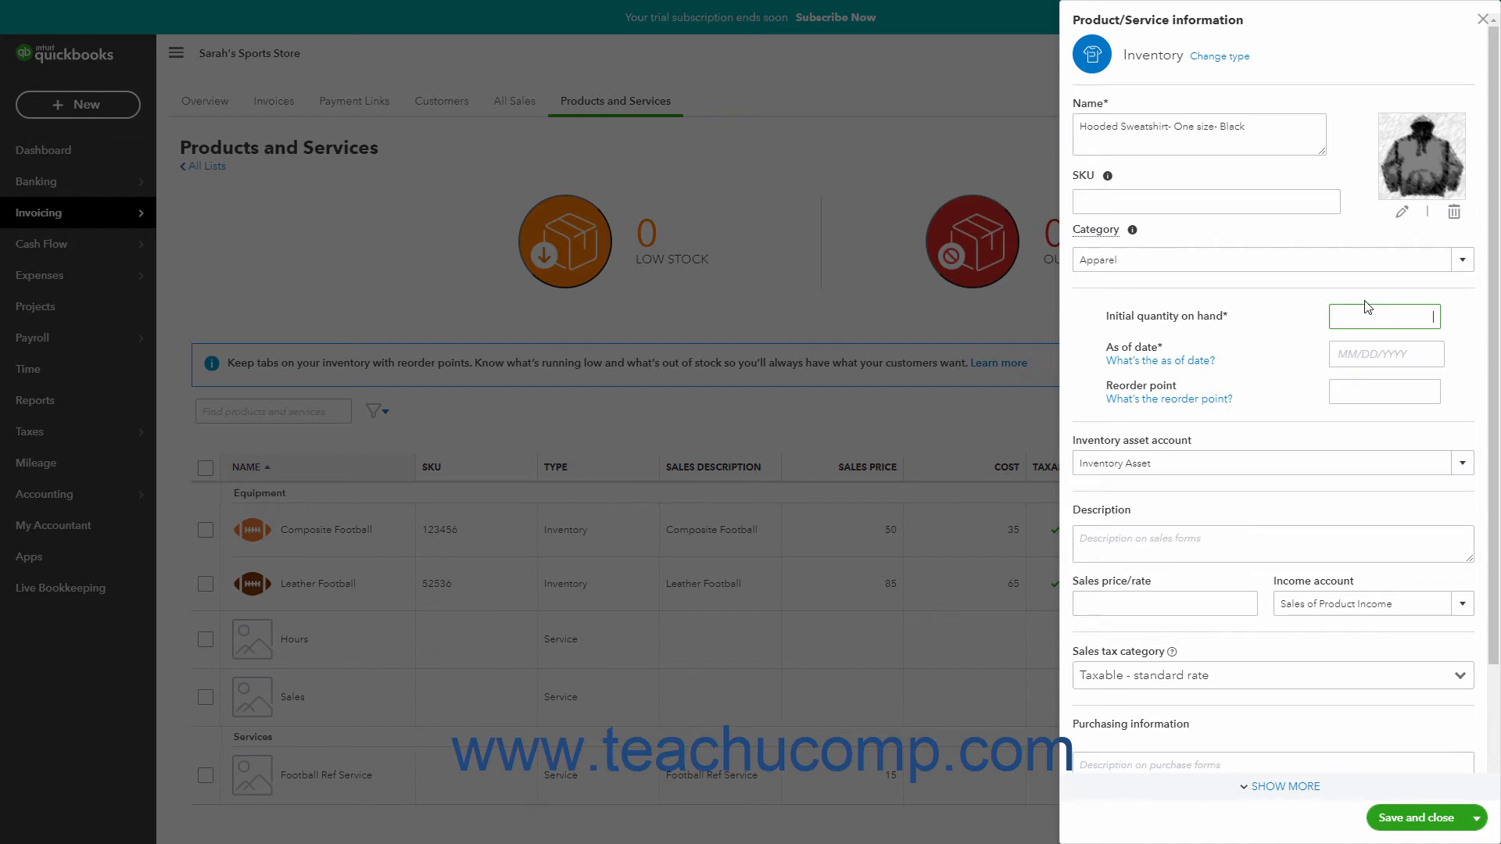
pyautogui.click(1367, 305)
pyautogui.click(1362, 311)
pyautogui.write('5')
pyautogui.click(1386, 355)
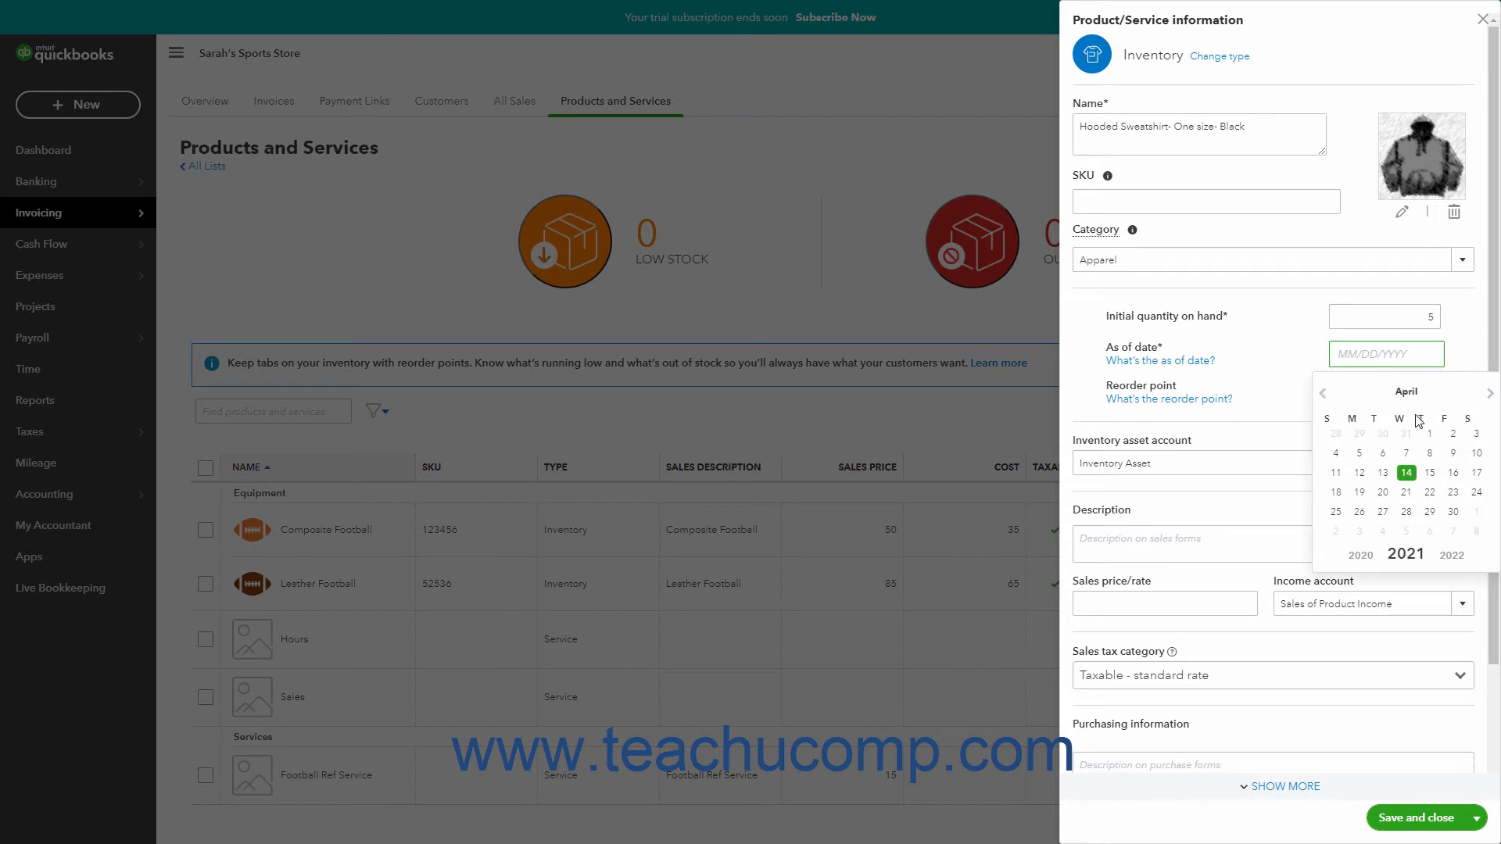
pyautogui.click(1429, 434)
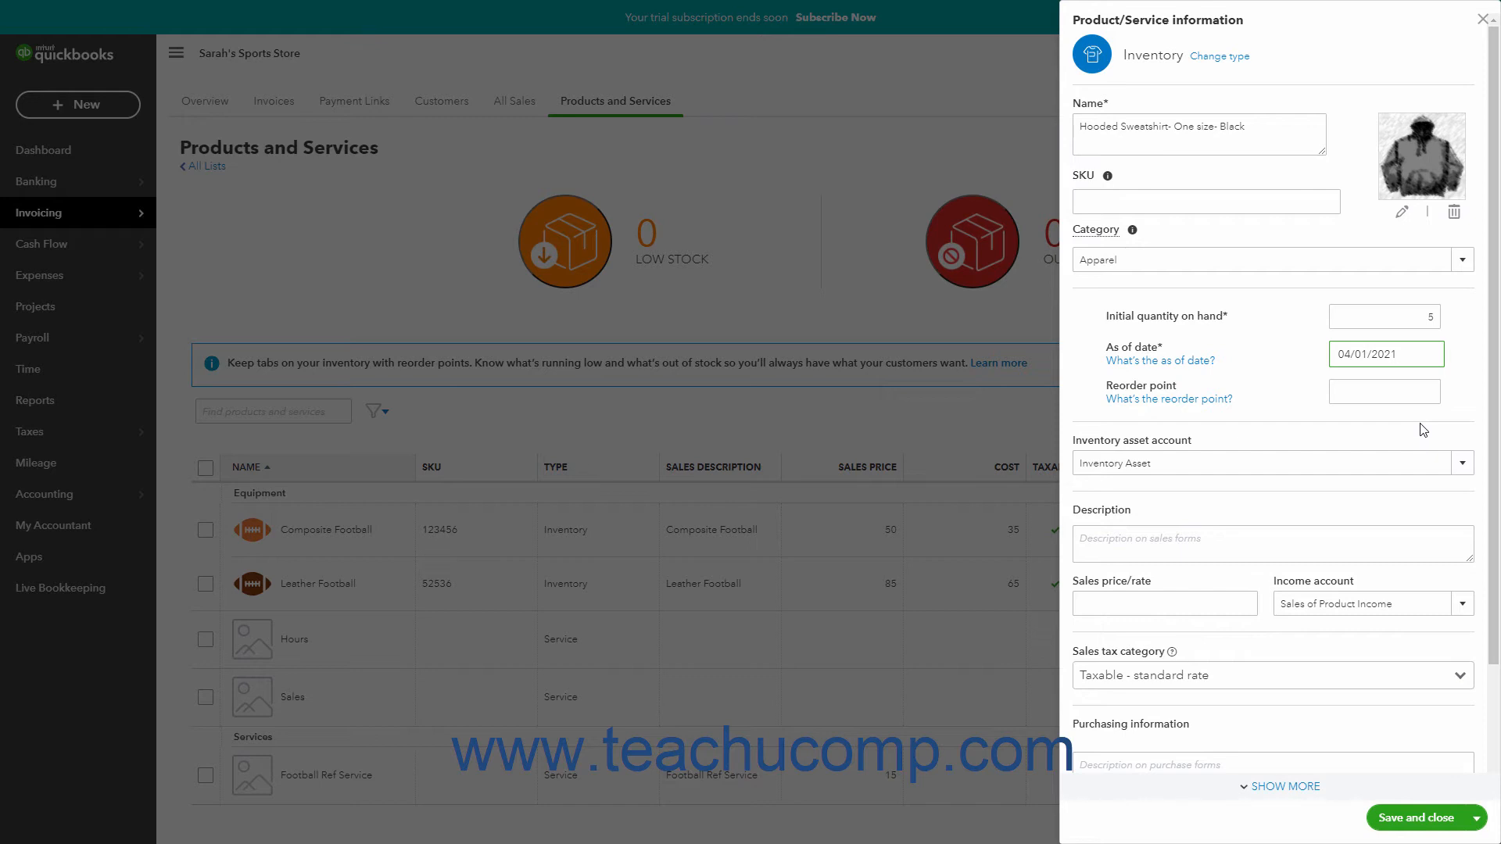
pyautogui.click(1394, 390)
# Step: Choose Inventory Asset as the inventory asset account and enter "Hooded Sweatshirt- One size- Black" as the sales description
pyautogui.click(1462, 466)
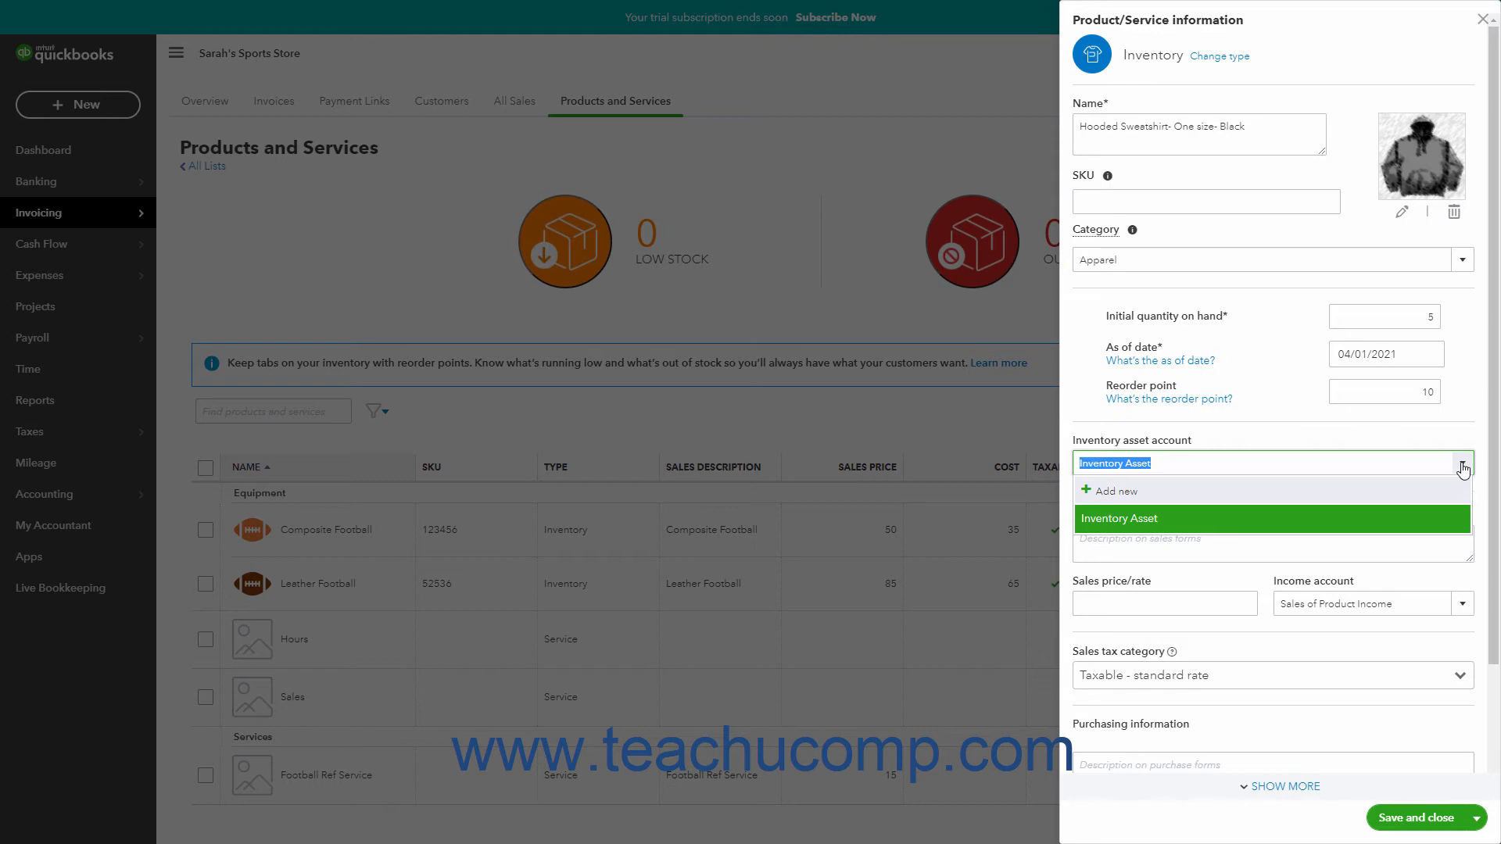
pyautogui.click(1377, 519)
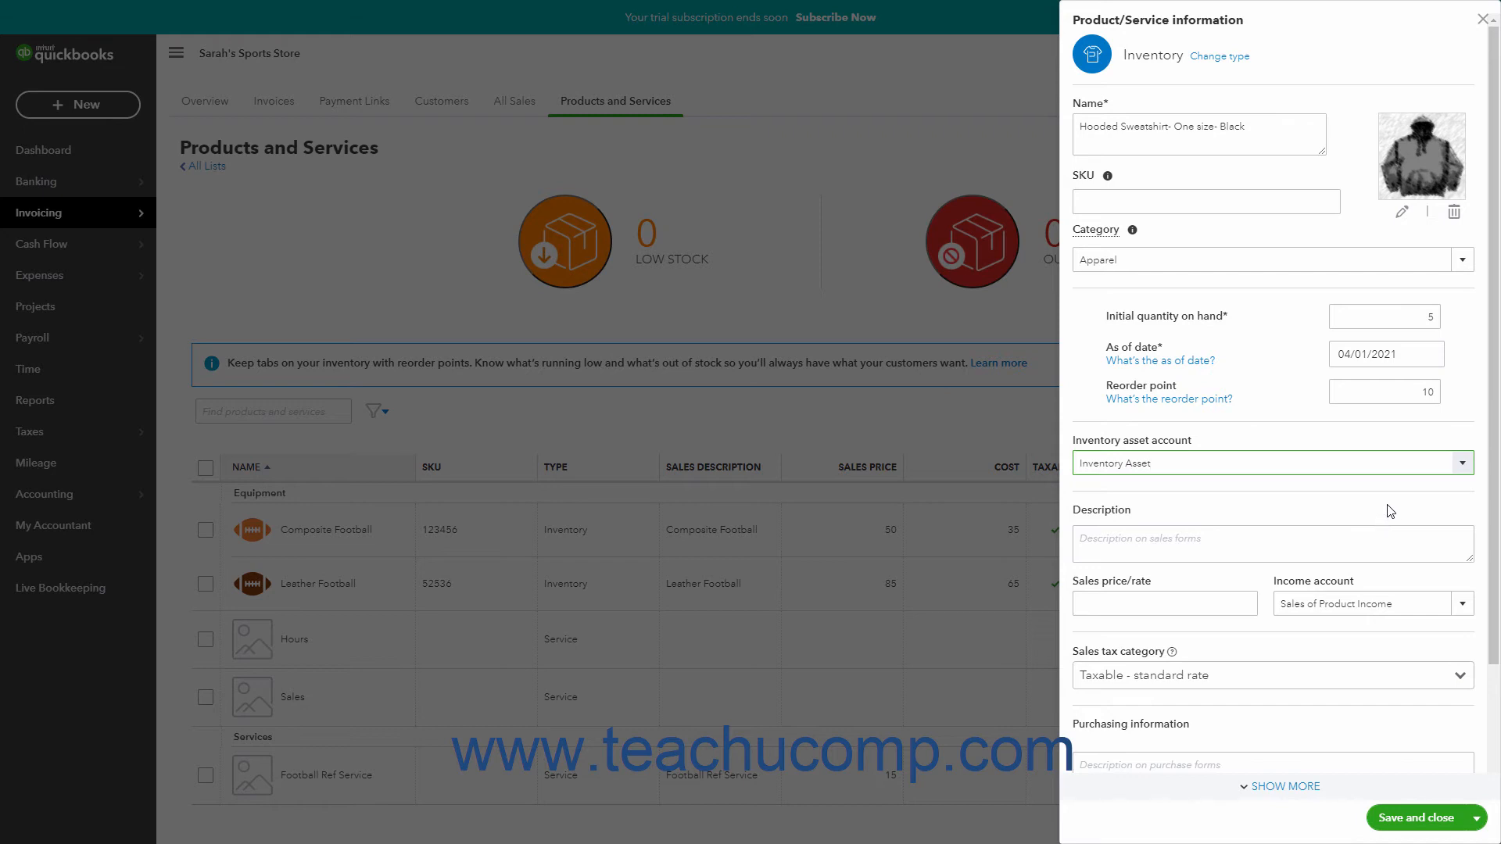
pyautogui.click(1273, 542)
pyautogui.write('Hooded Sweatshirt- One size- Black')
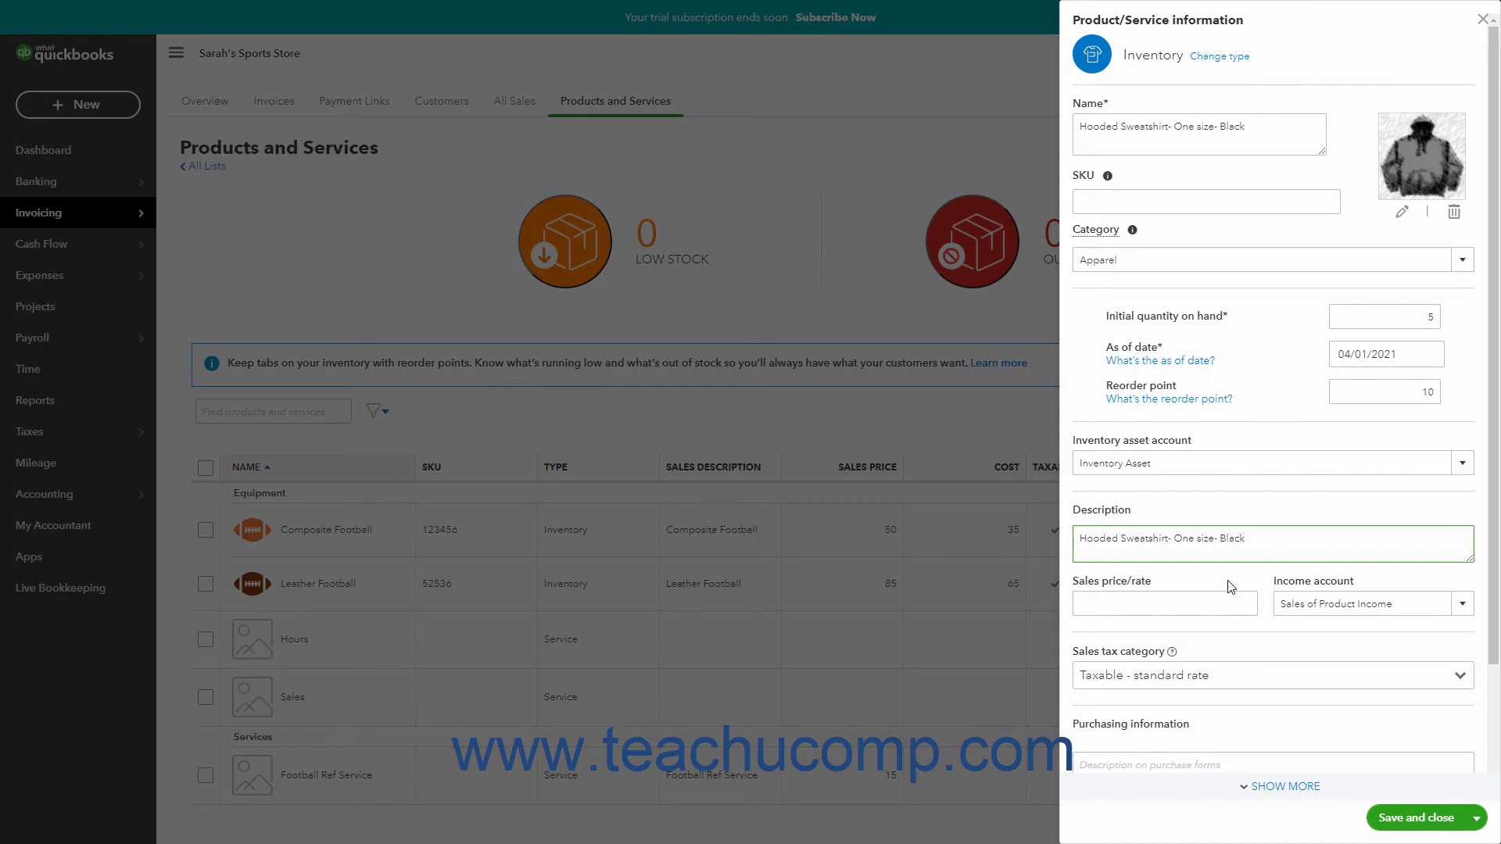
# Step: Set the sales price to 50 and choose Sales of Product Income as the income account
pyautogui.click(1204, 599)
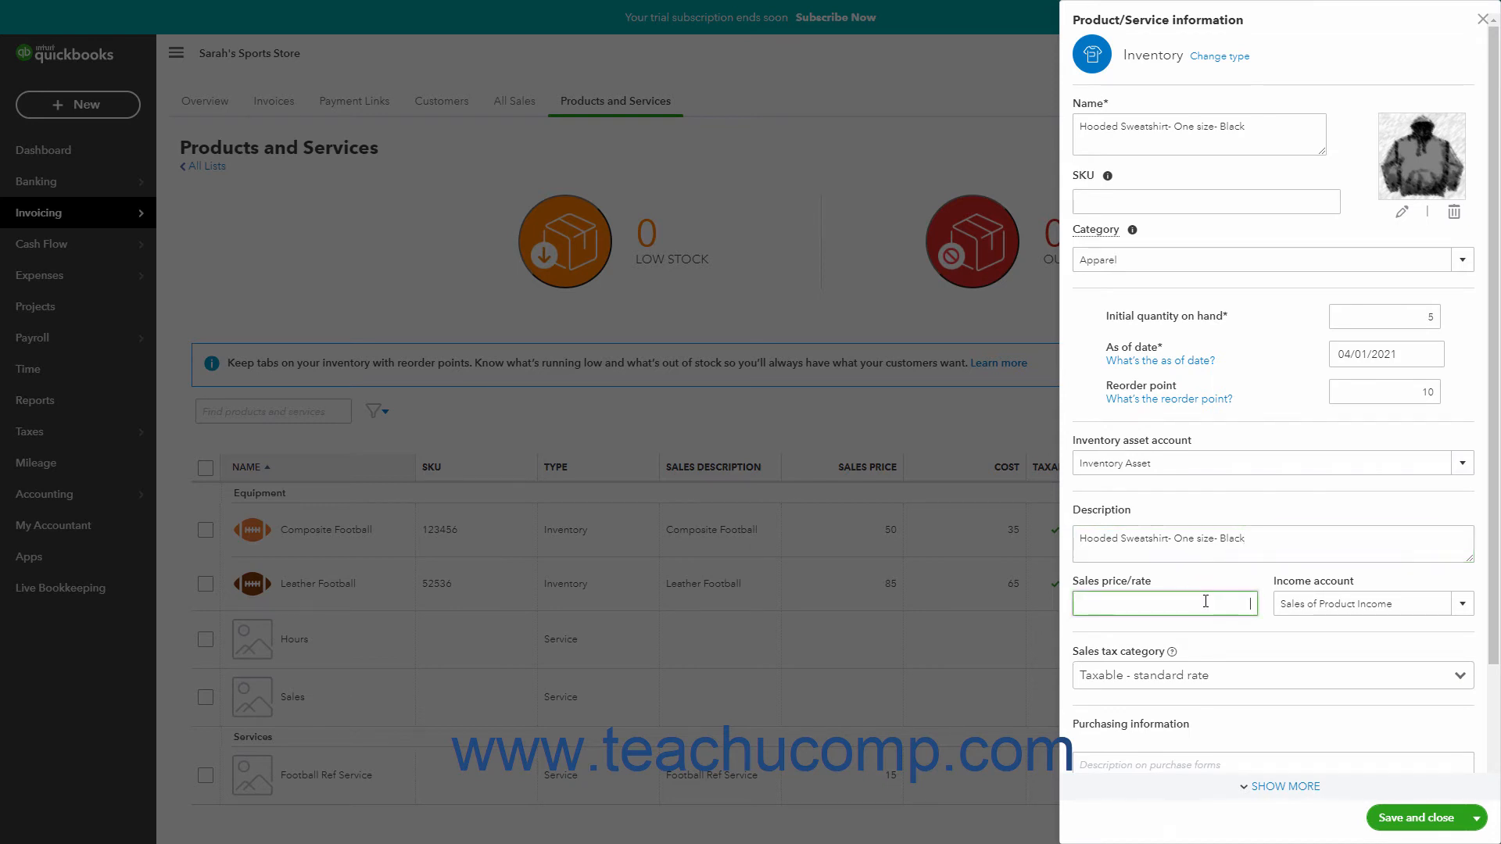
pyautogui.write('50')
pyautogui.click(1464, 607)
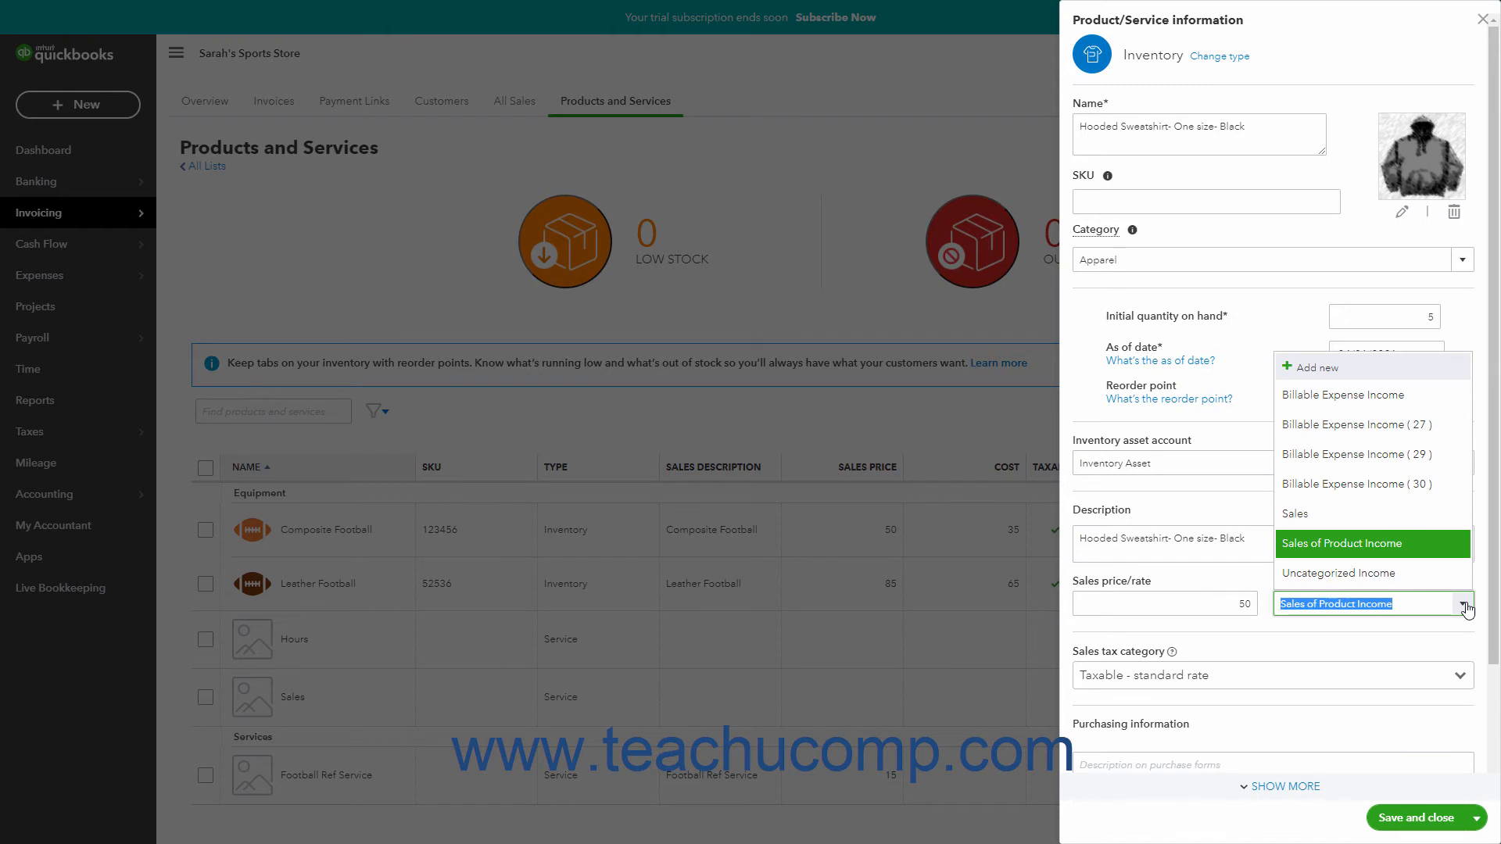
pyautogui.click(1356, 545)
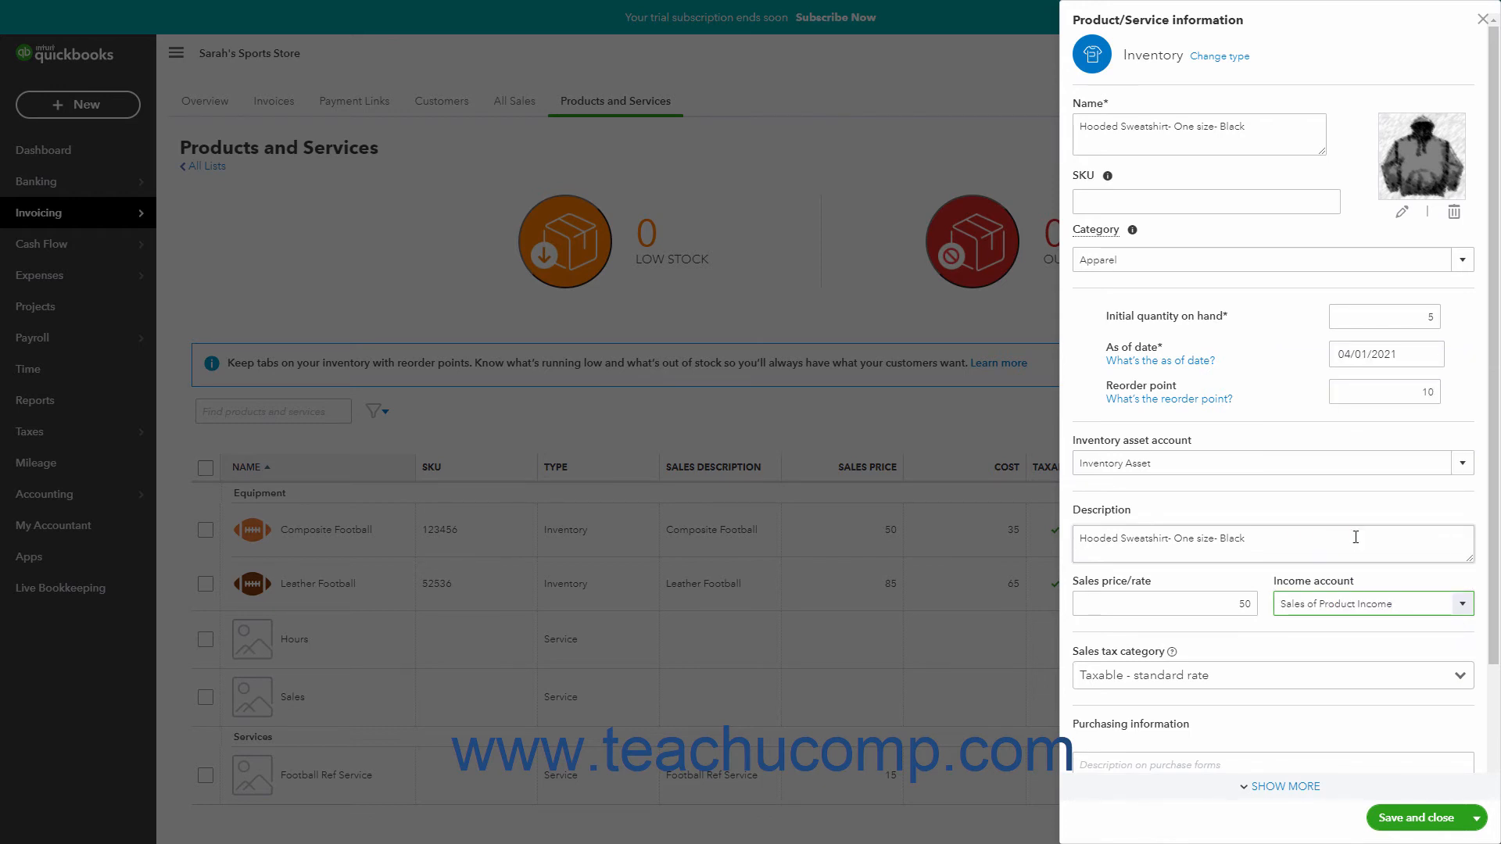
# Step: Try the special Retail tax category for items not applying the Florida local surtax cap, and return to Taxable - standard rate
pyautogui.scroll(-2, 1356, 537)
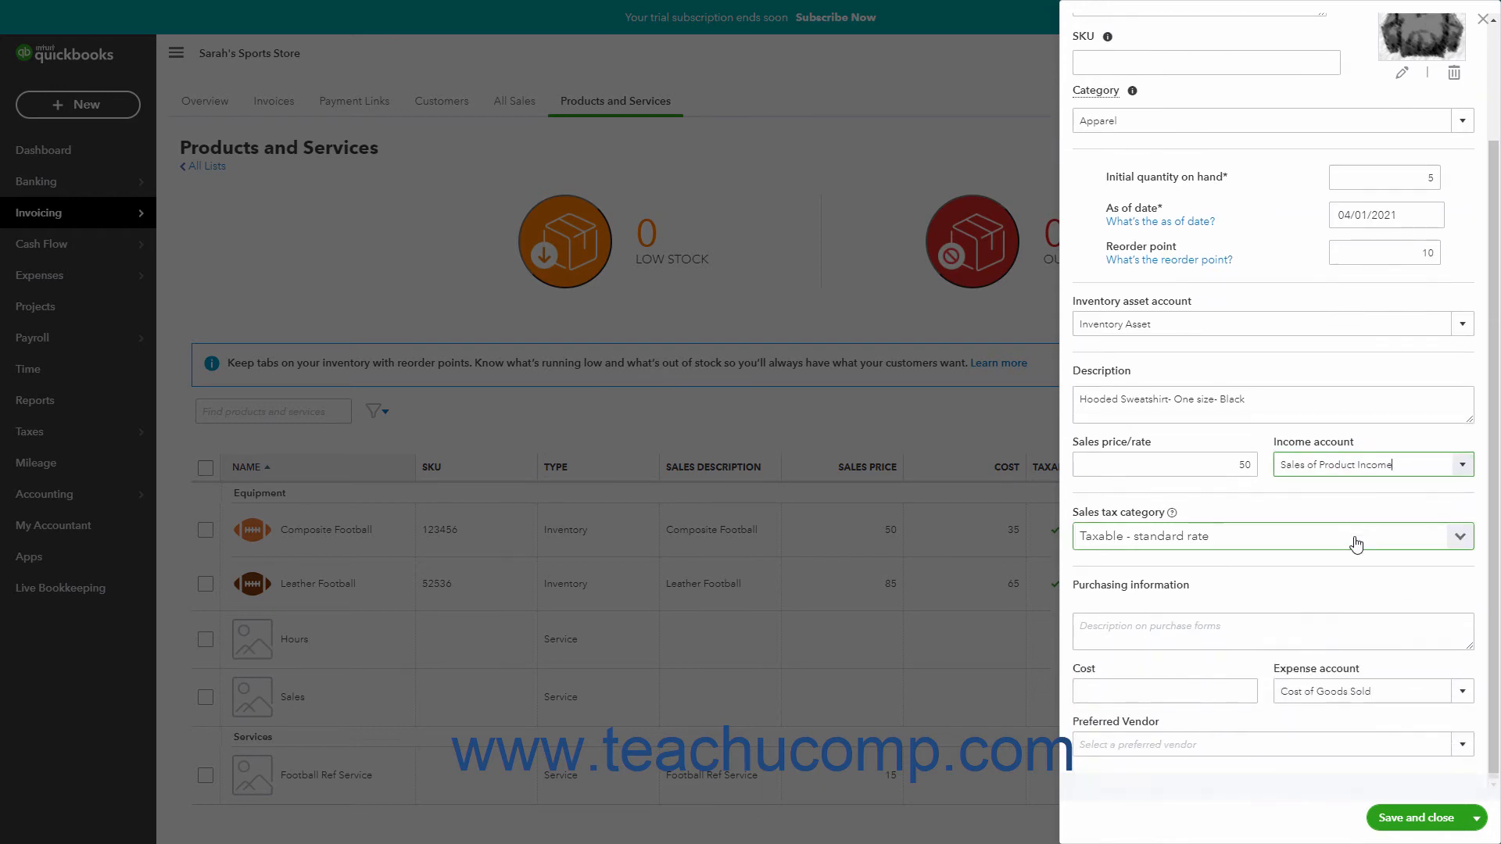
pyautogui.click(1461, 538)
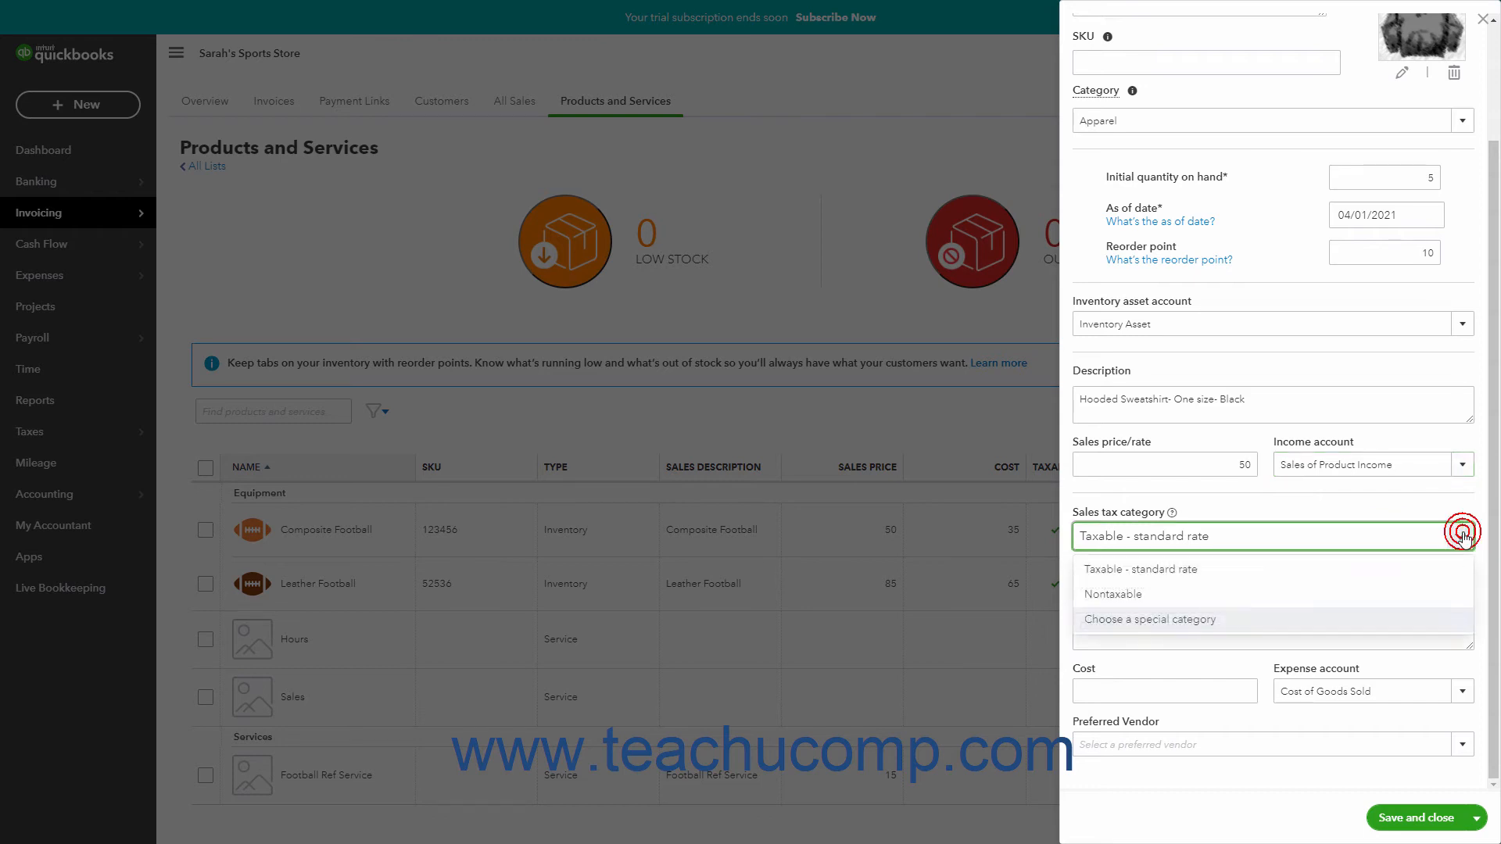
pyautogui.click(1384, 628)
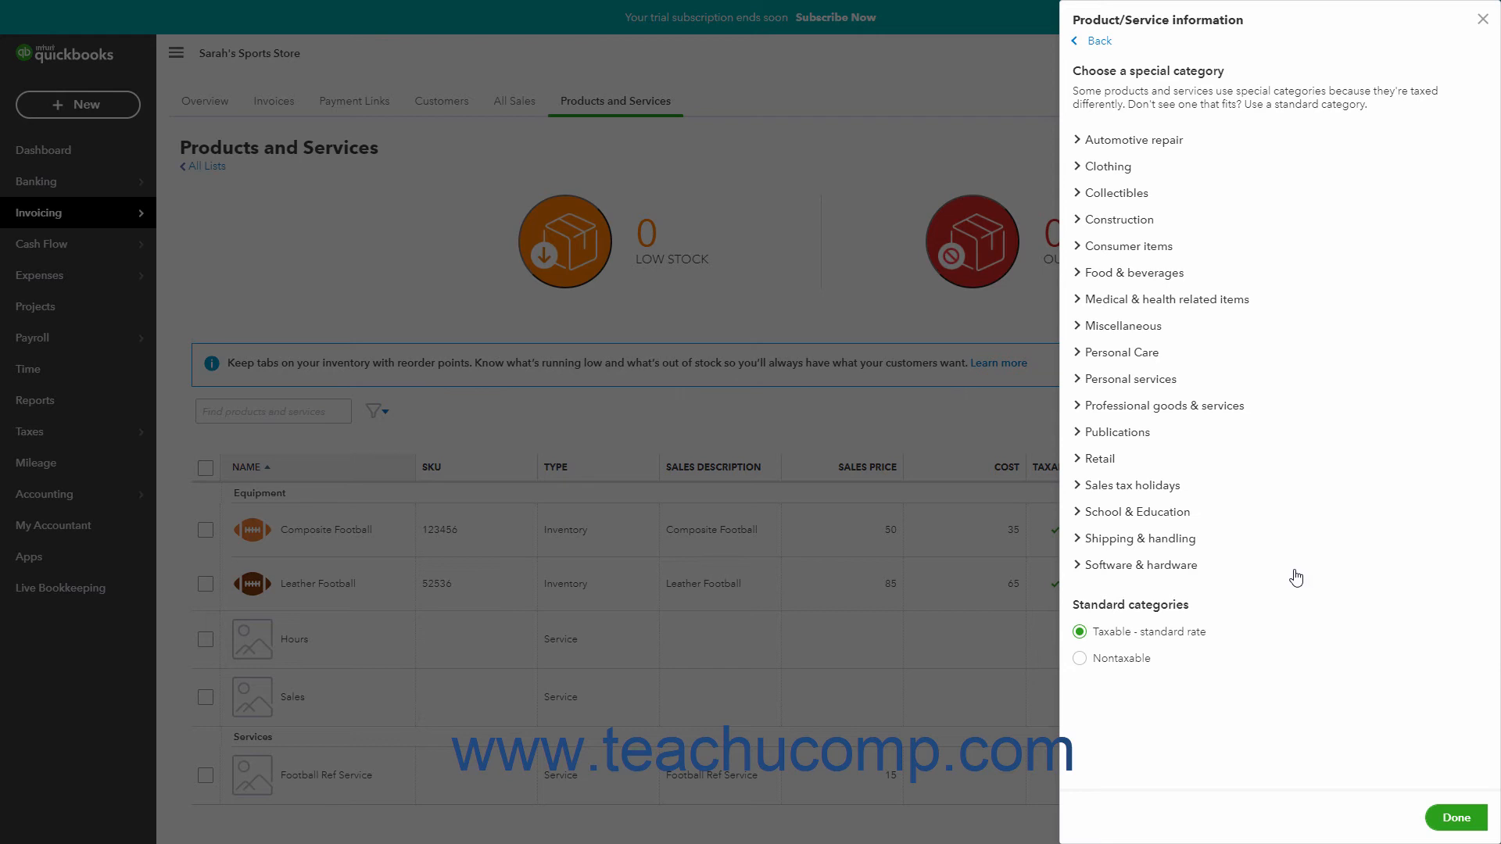
pyautogui.click(1084, 460)
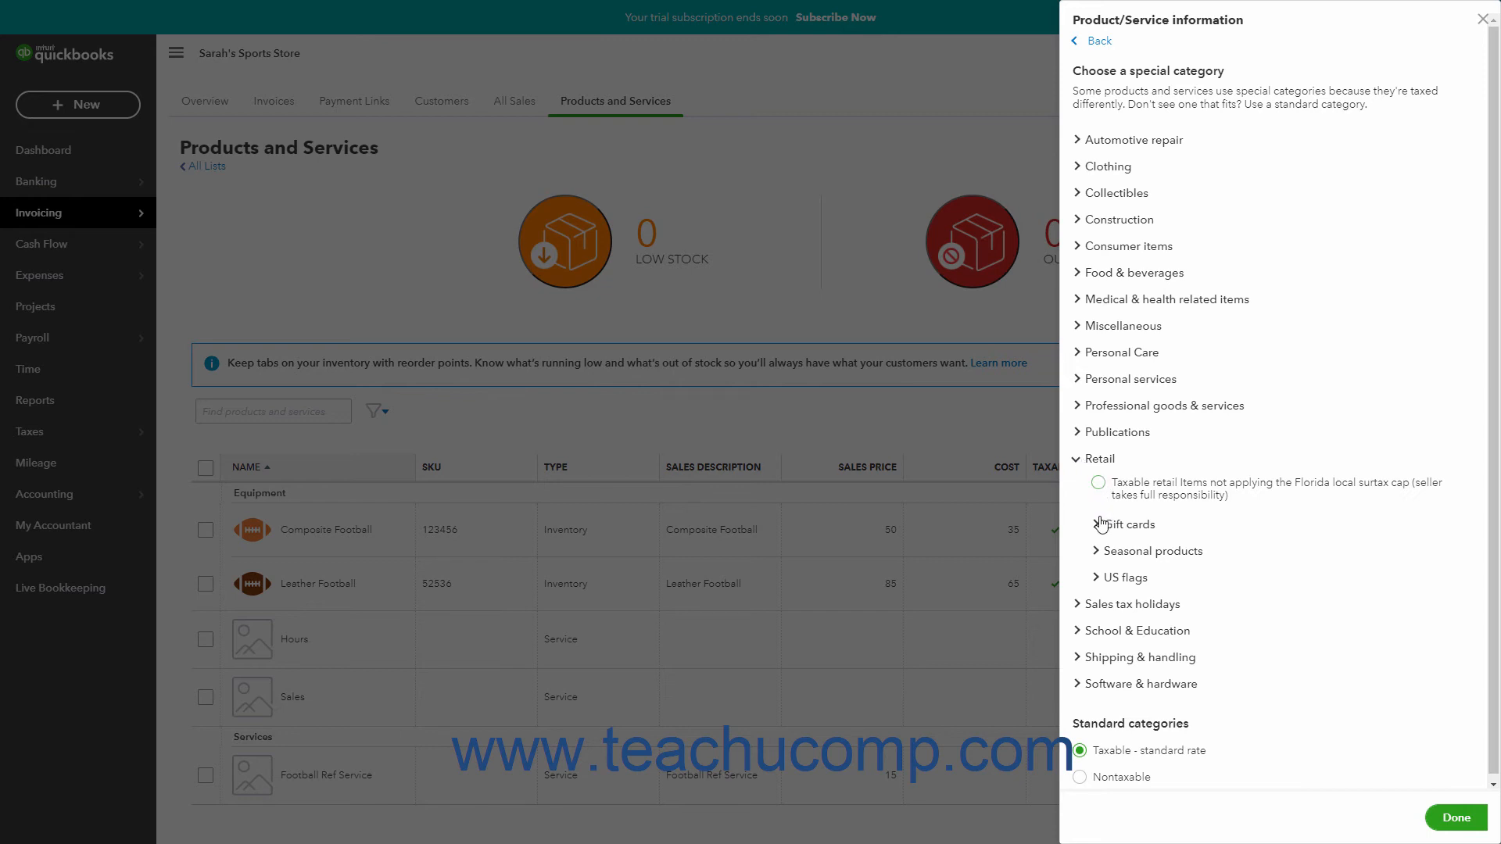
pyautogui.click(1098, 551)
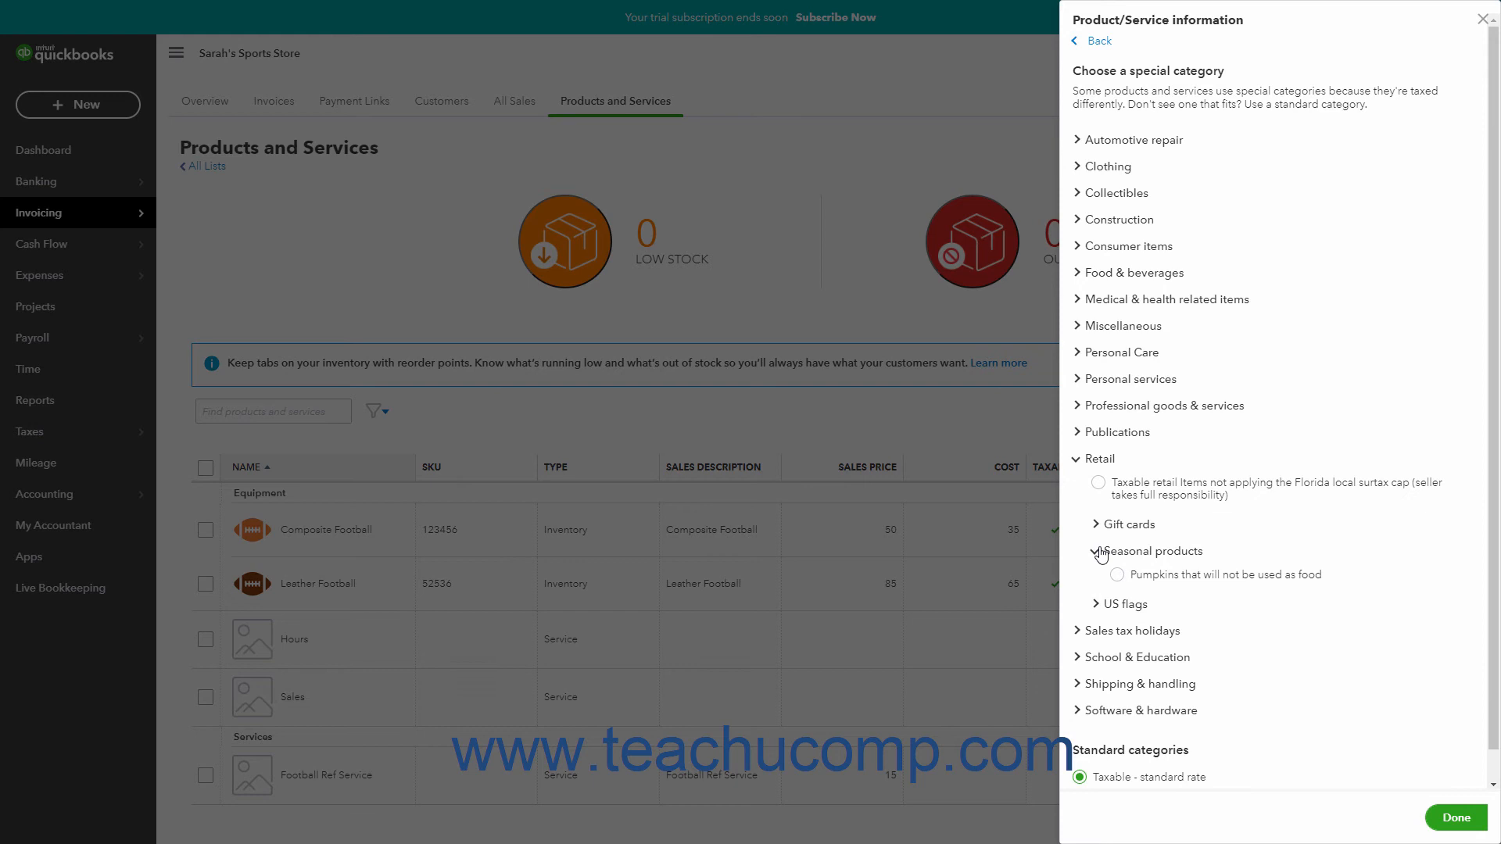
pyautogui.click(1098, 551)
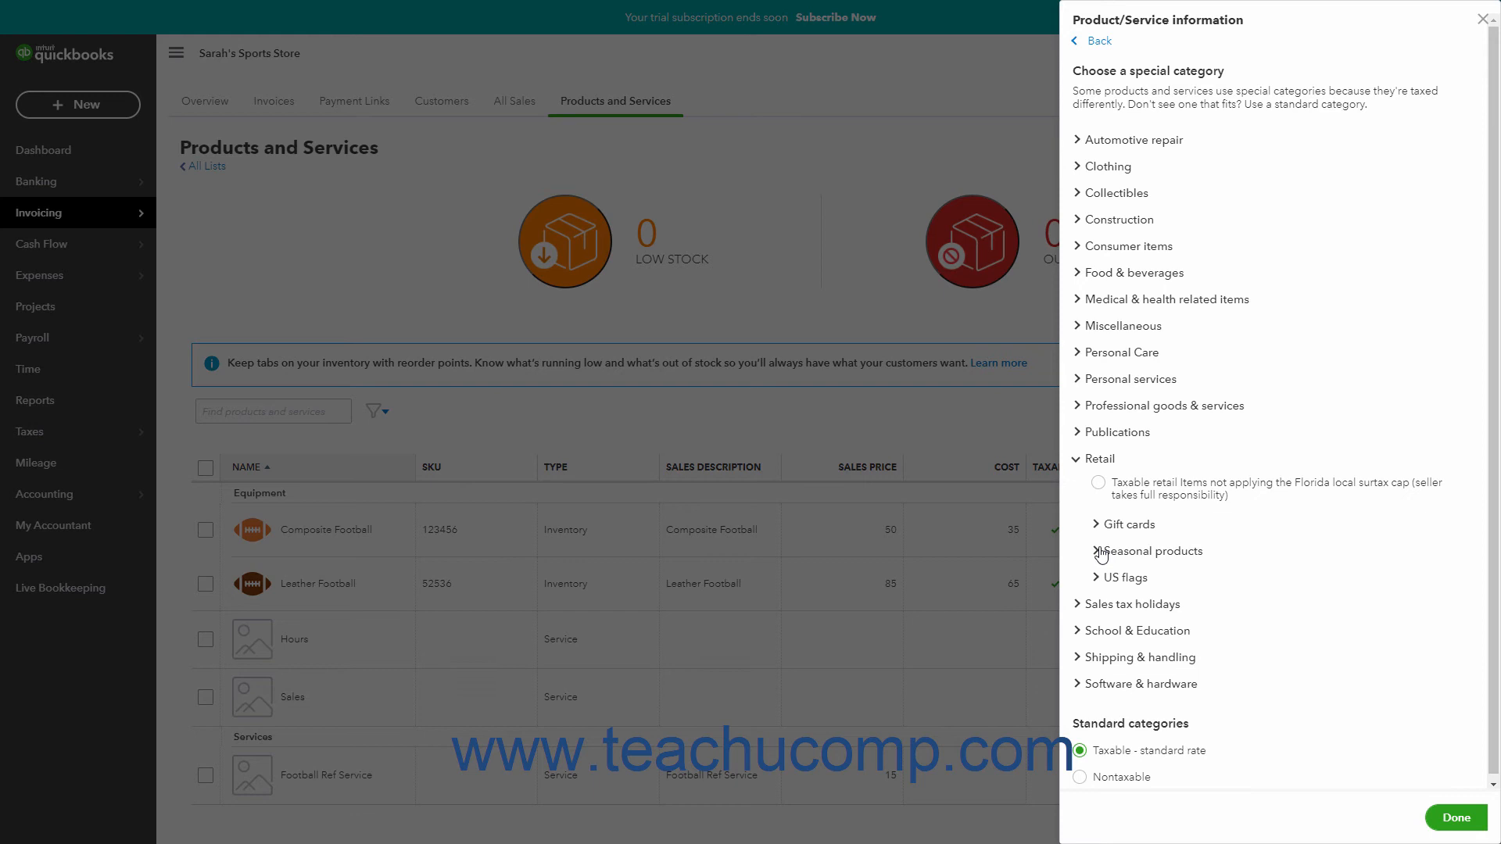
pyautogui.click(1100, 483)
pyautogui.scroll(-1, 1402, 702)
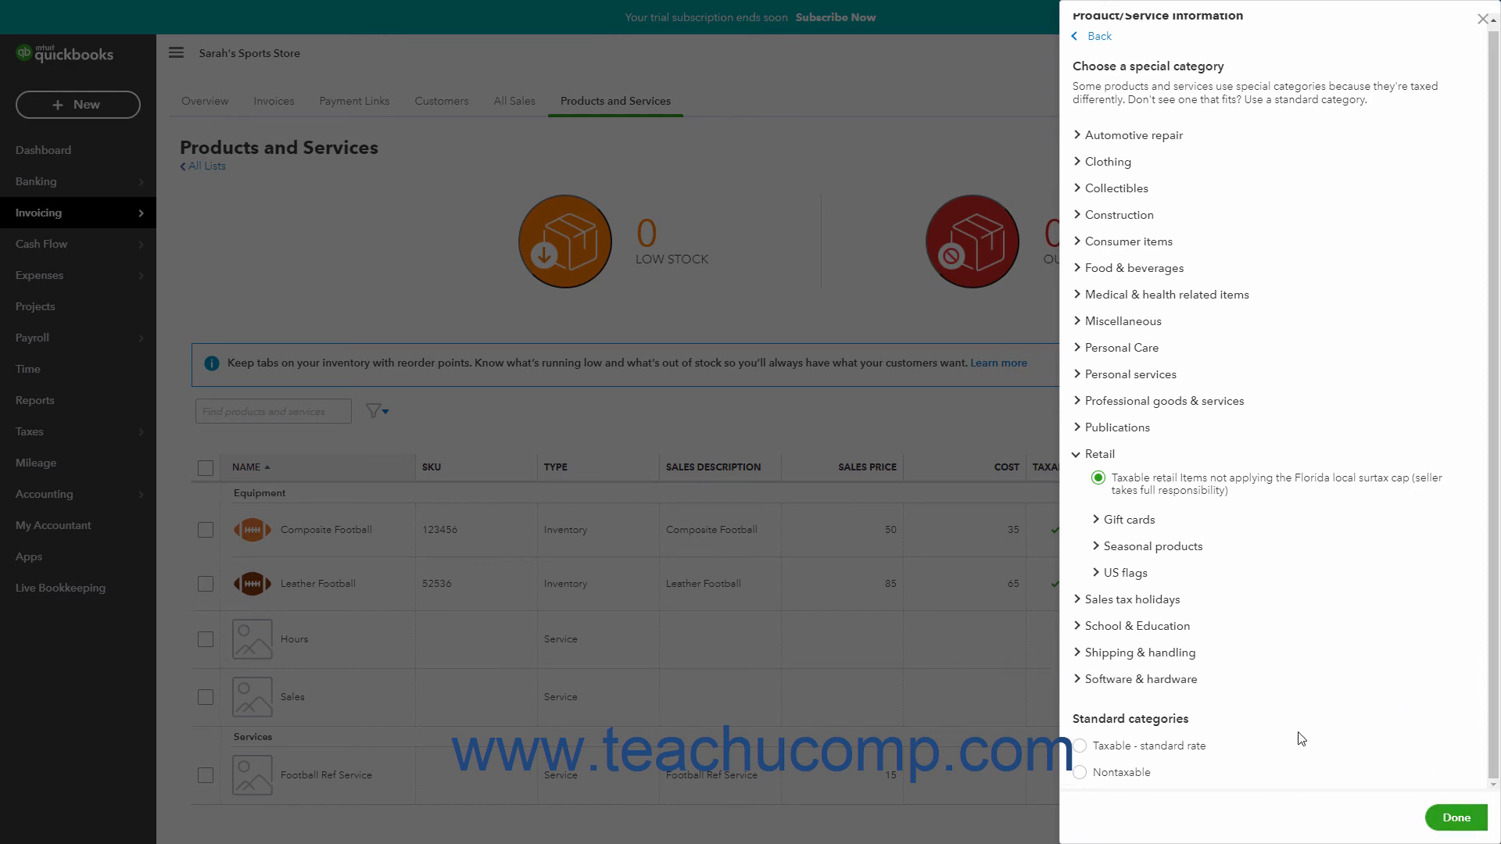
pyautogui.click(1083, 749)
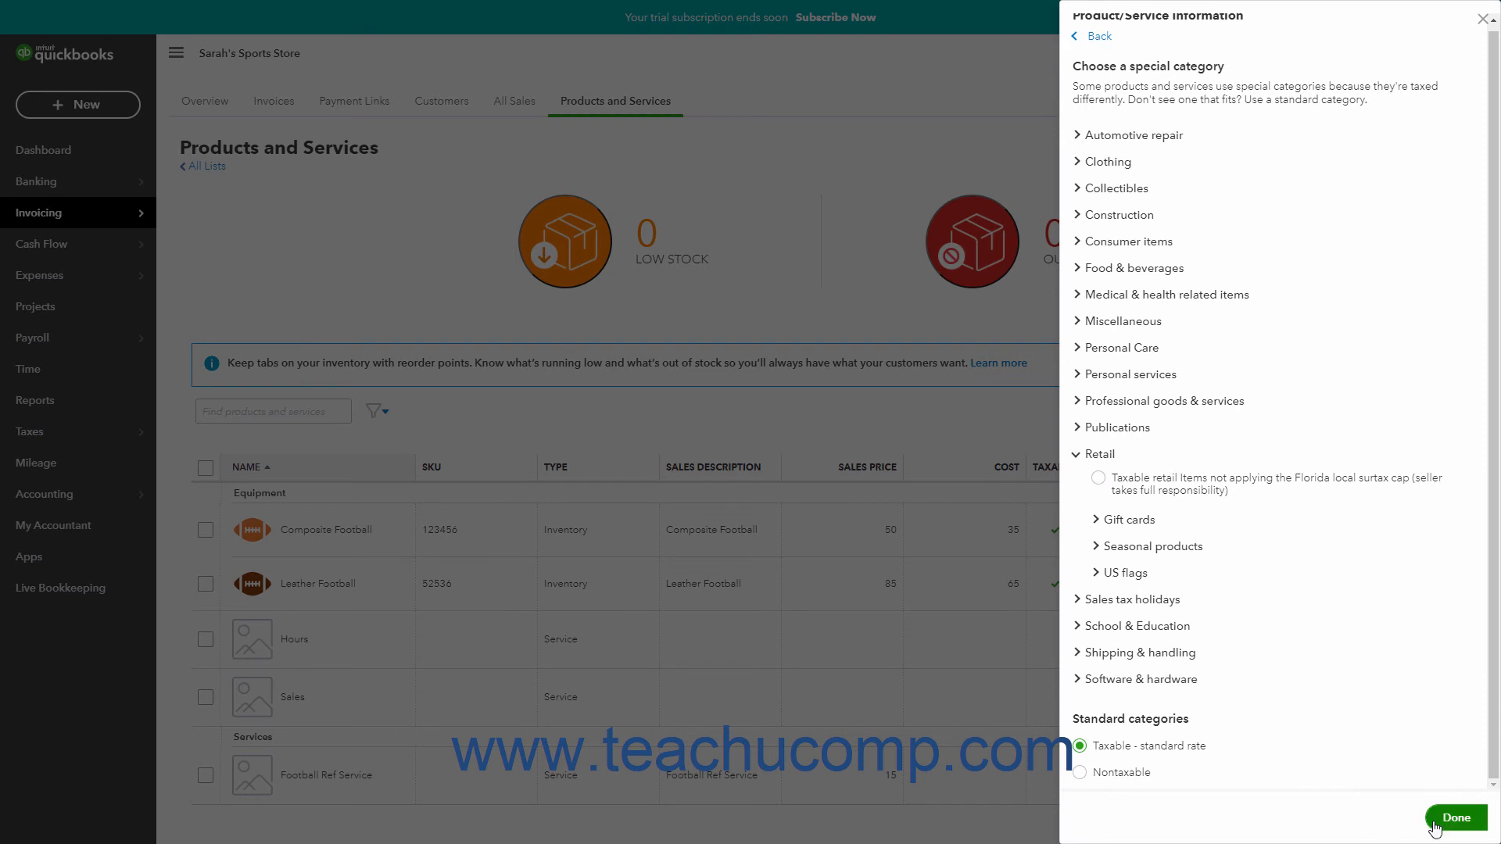
pyautogui.click(1454, 817)
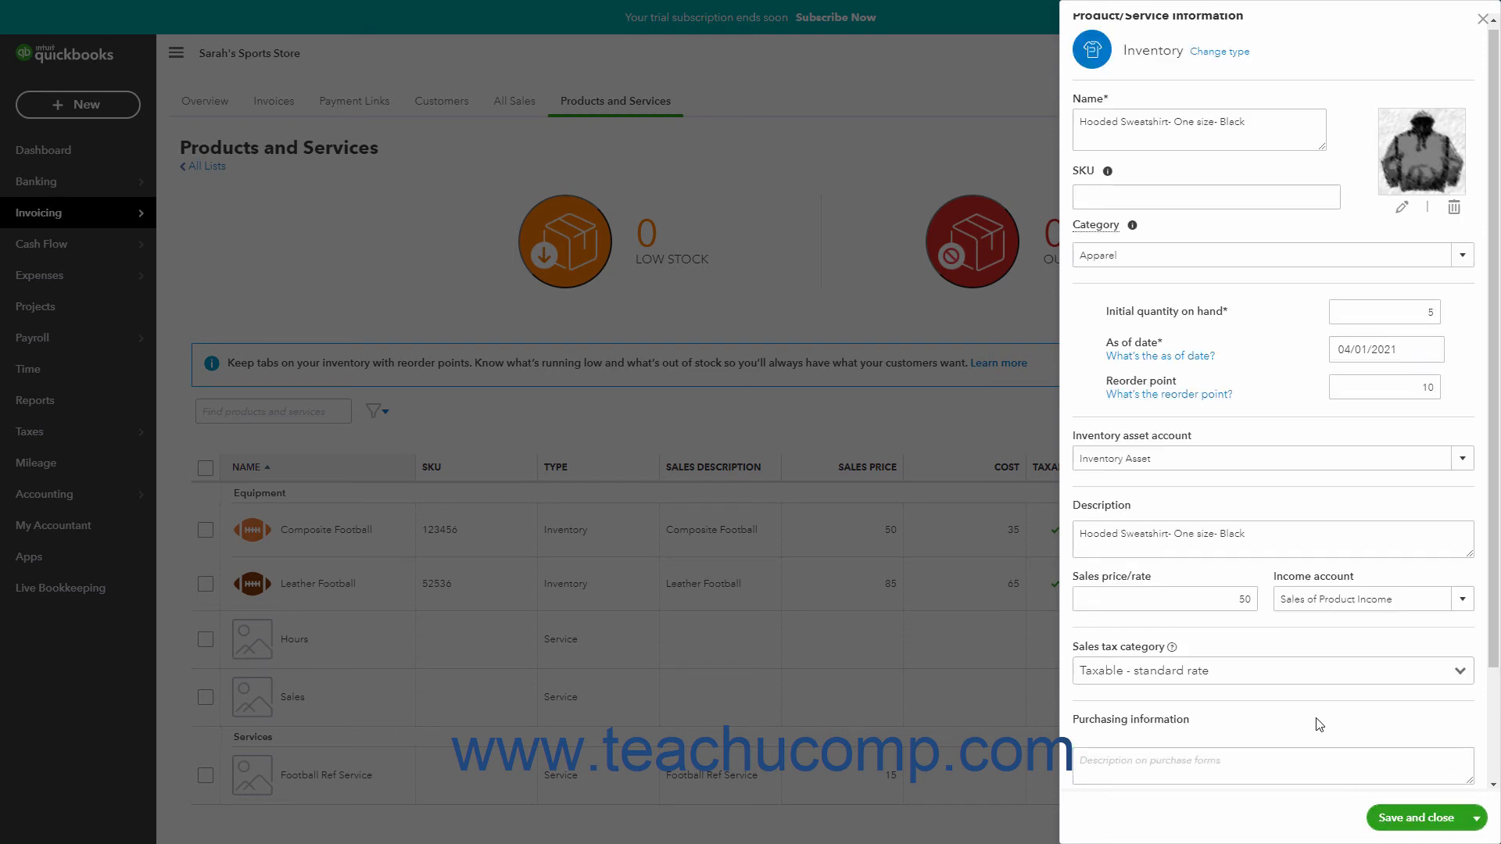
# Step: Enter the purchase description "Hooded Sweatshirt- One size- Black" and a cost of 35, keeping Cost of Goods Sold as the expense account
pyautogui.scroll(-2, 1319, 725)
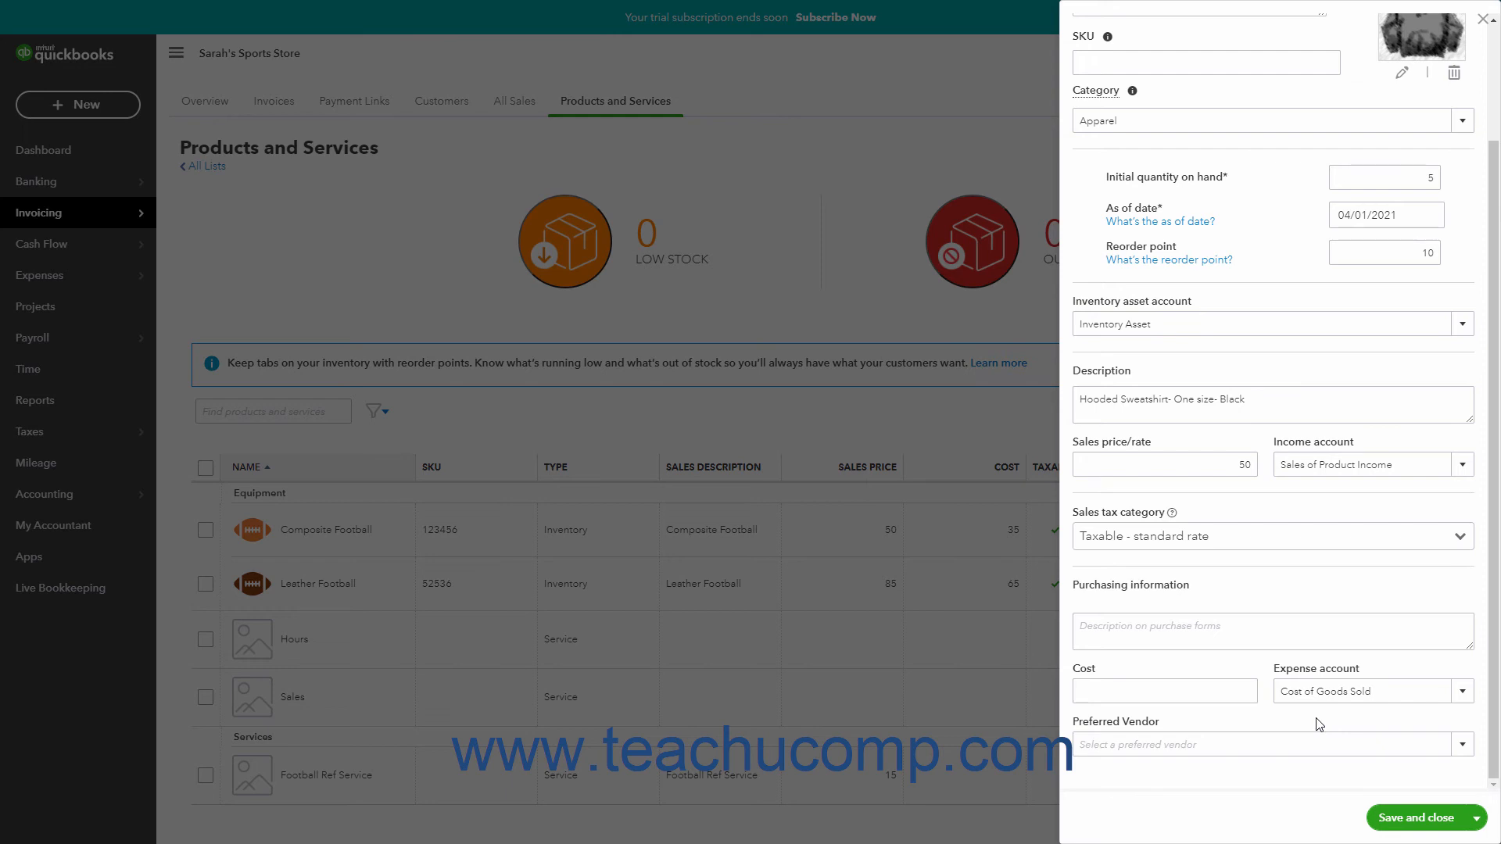
pyautogui.click(1191, 642)
pyautogui.write('Hooded Sweatshirt- One size- Black')
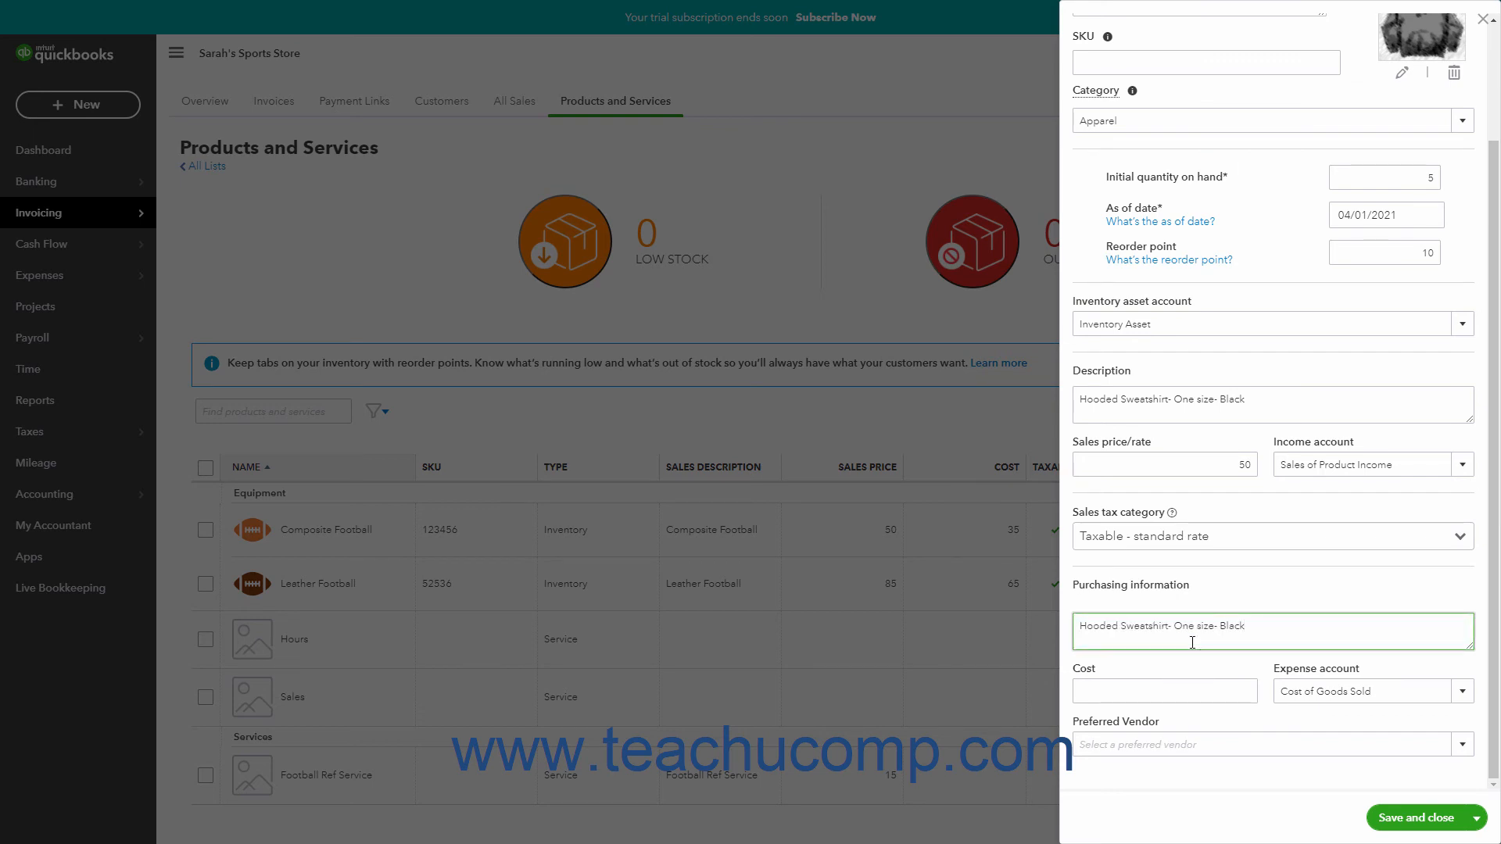
pyautogui.click(1159, 689)
pyautogui.write('35')
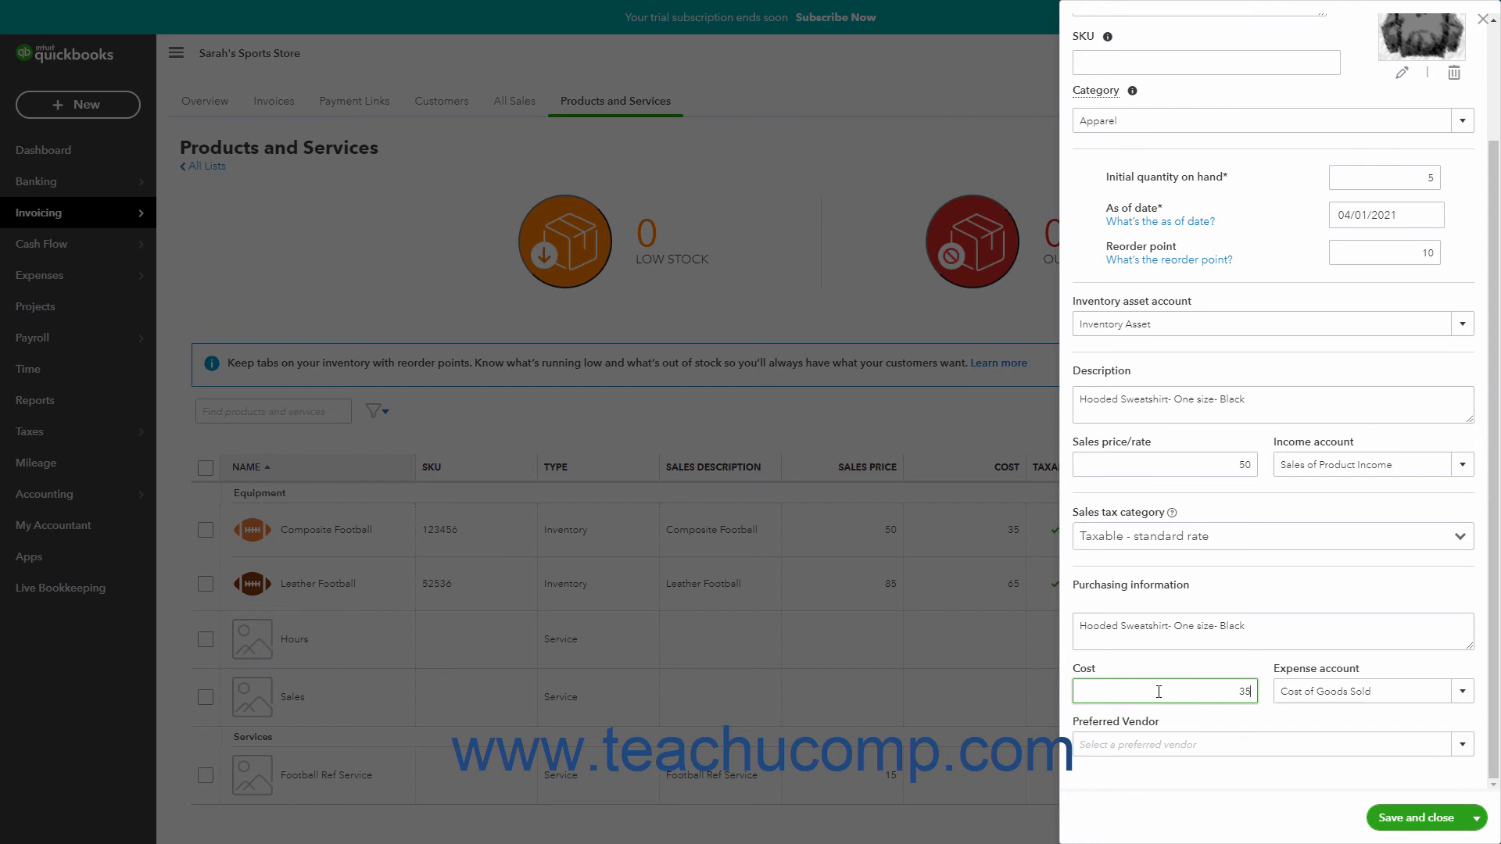
pyautogui.click(1462, 692)
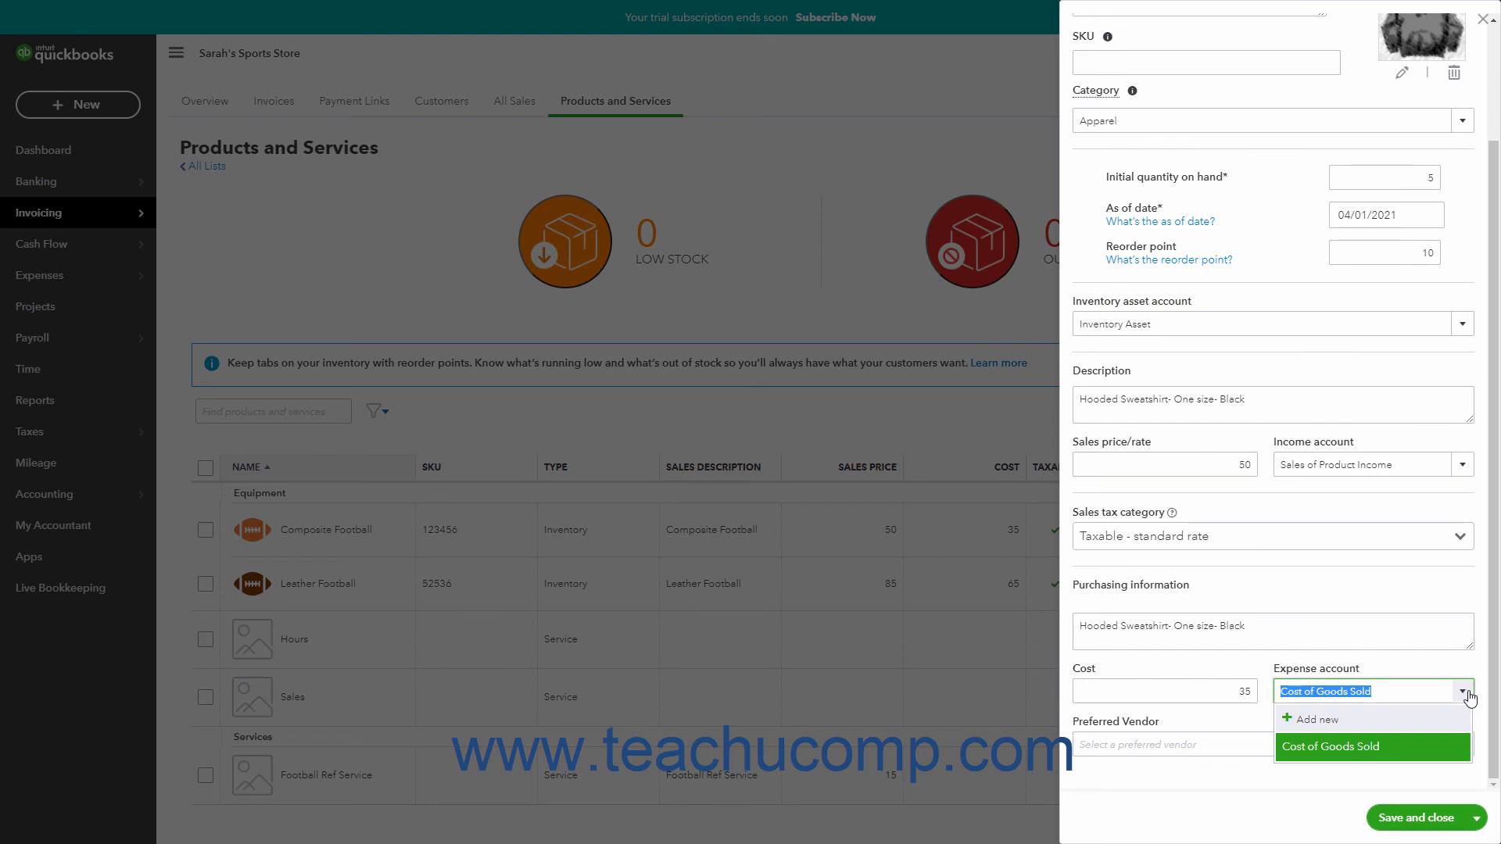
pyautogui.click(1469, 697)
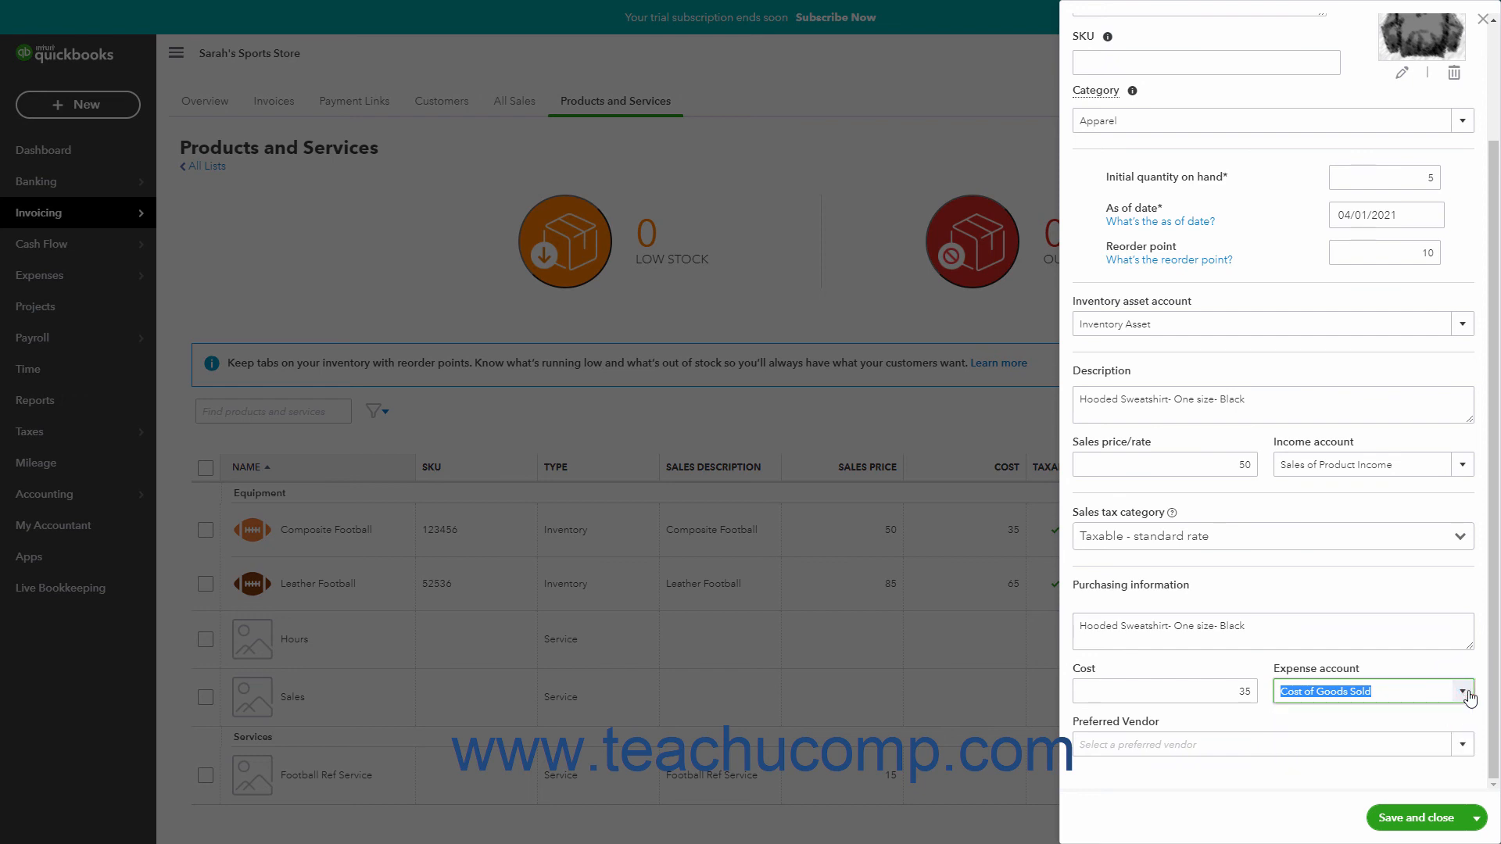
# Step: Leave the preferred vendor blank, save the new sweatshirt product and close its form
pyautogui.click(1460, 750)
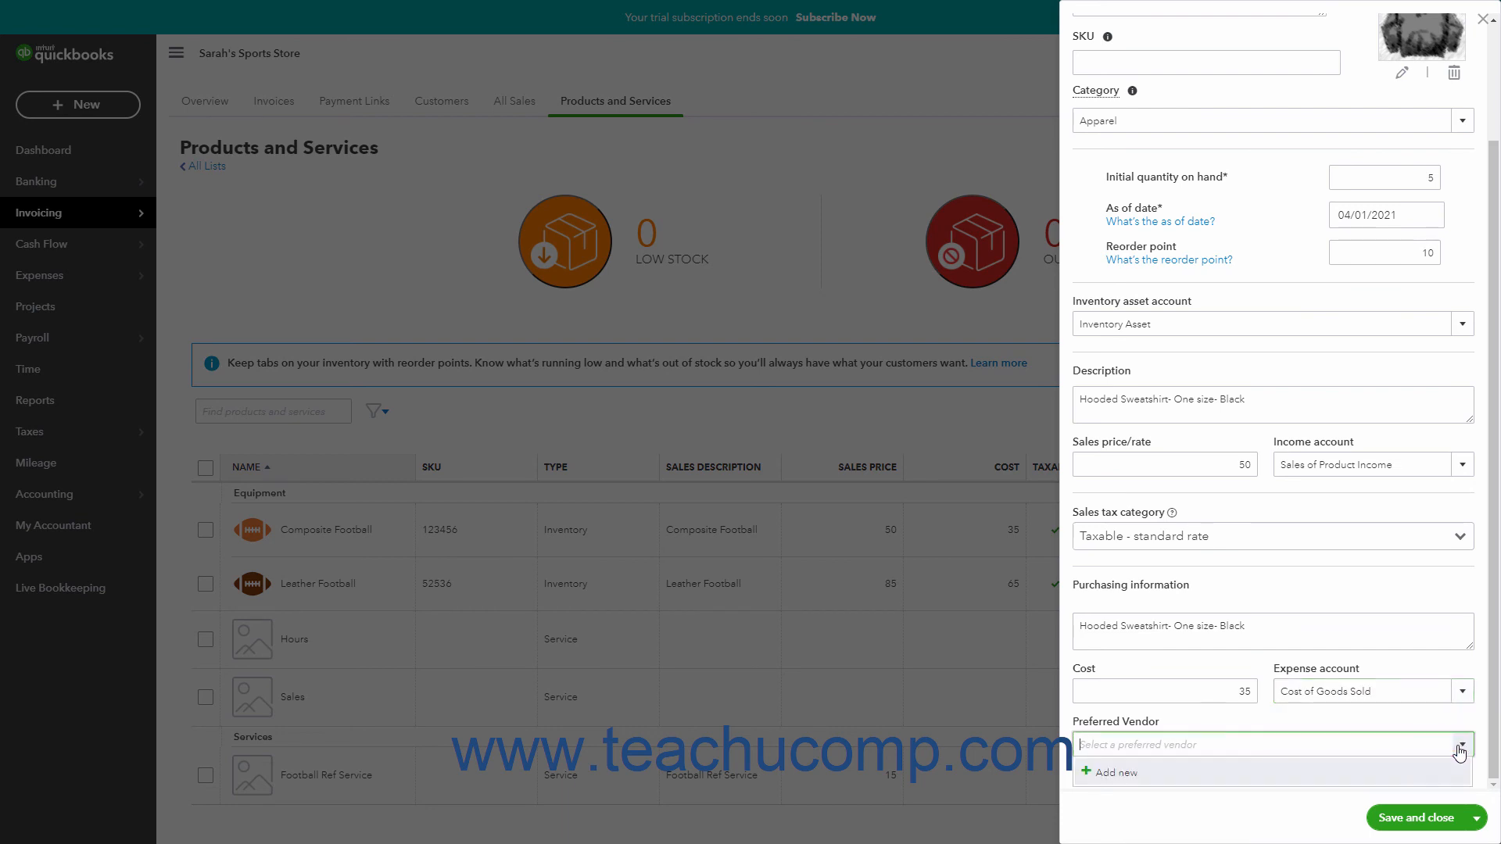
pyautogui.click(1459, 749)
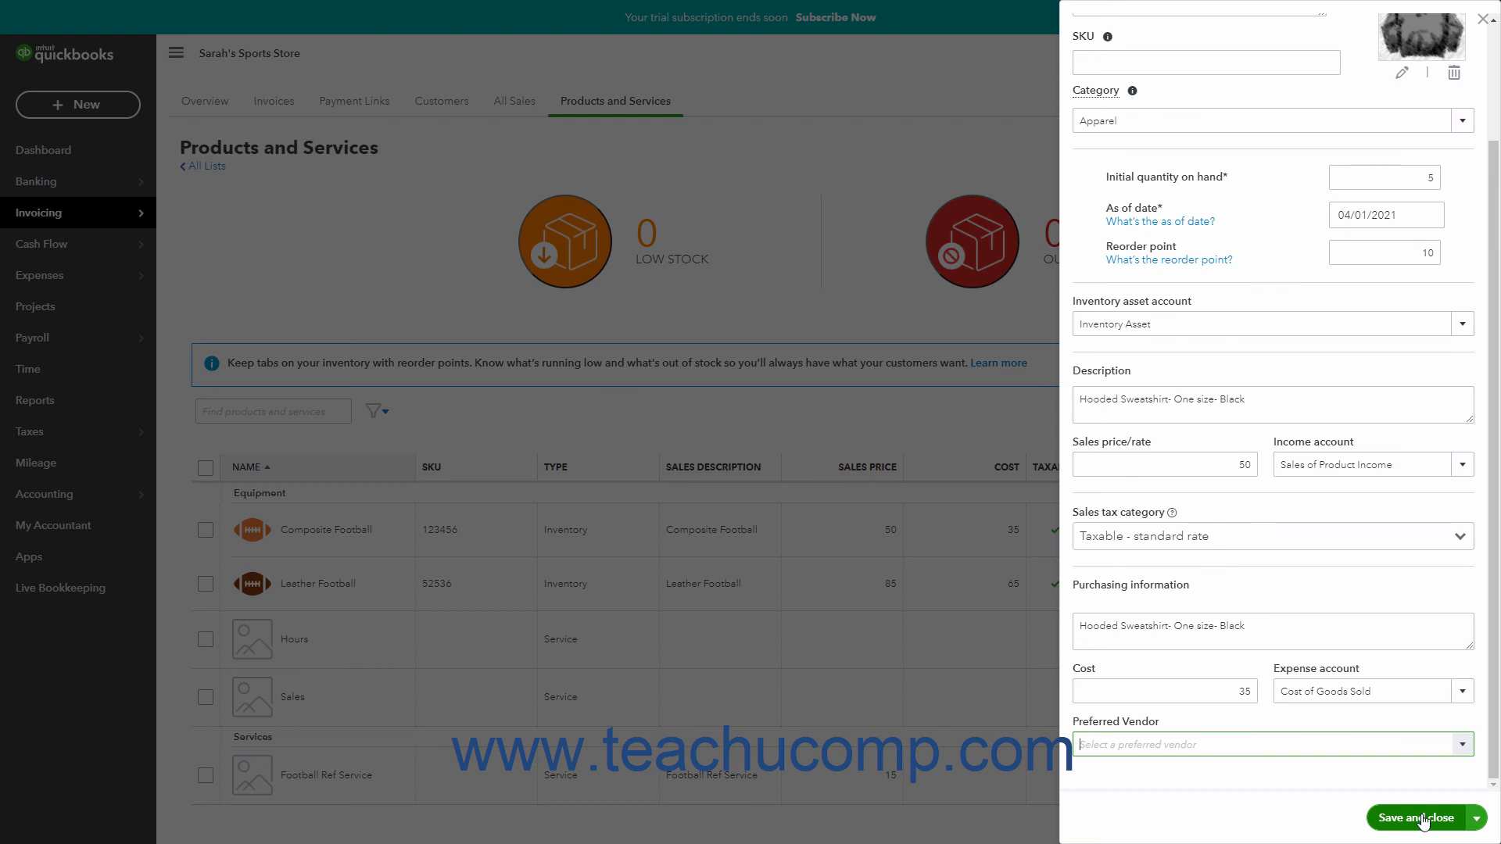
pyautogui.click(1475, 819)
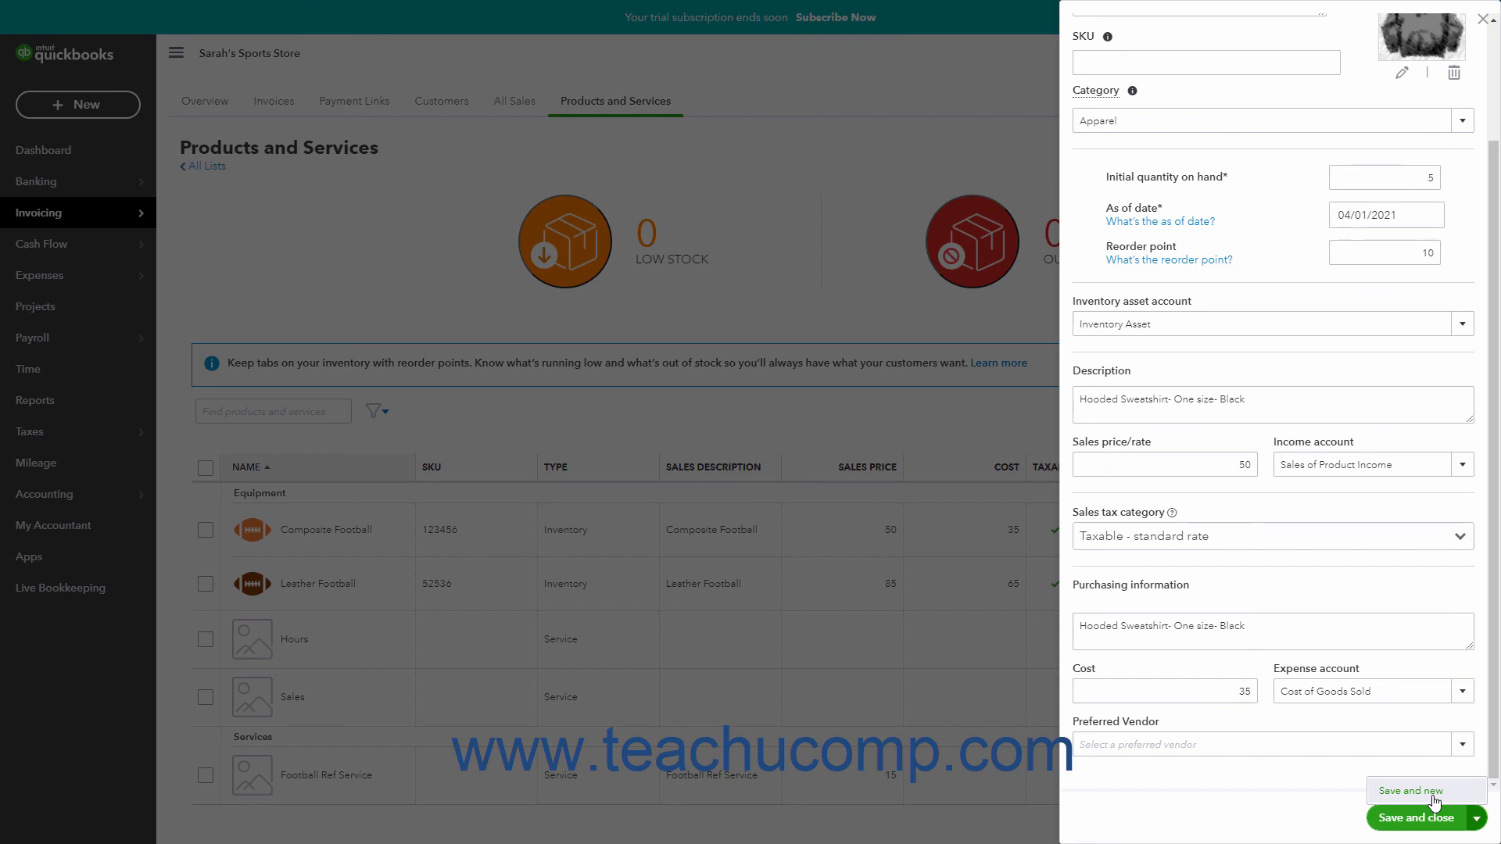
pyautogui.click(1311, 809)
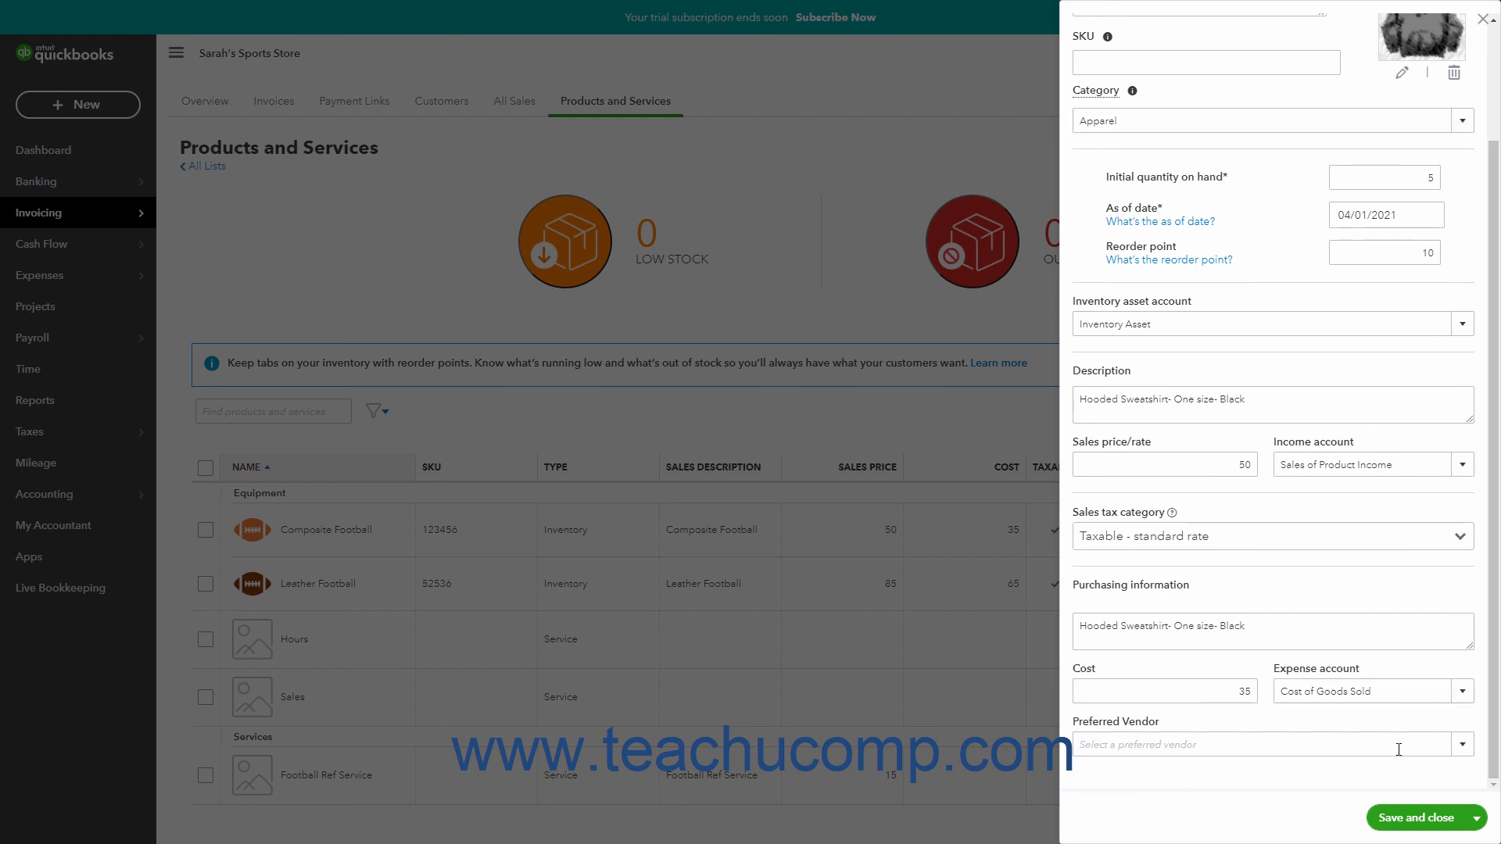
pyautogui.click(1386, 817)
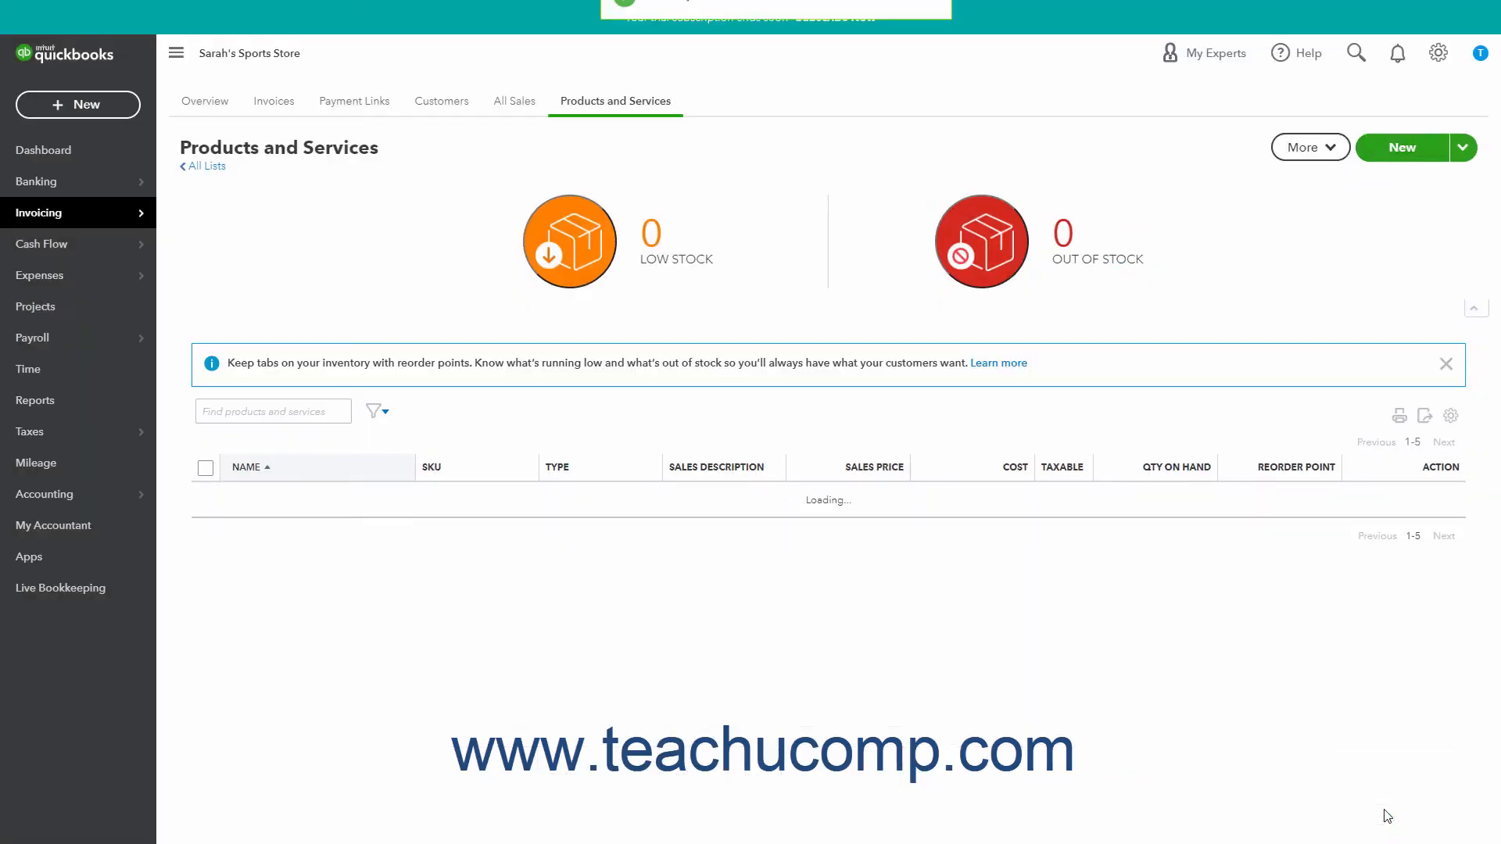